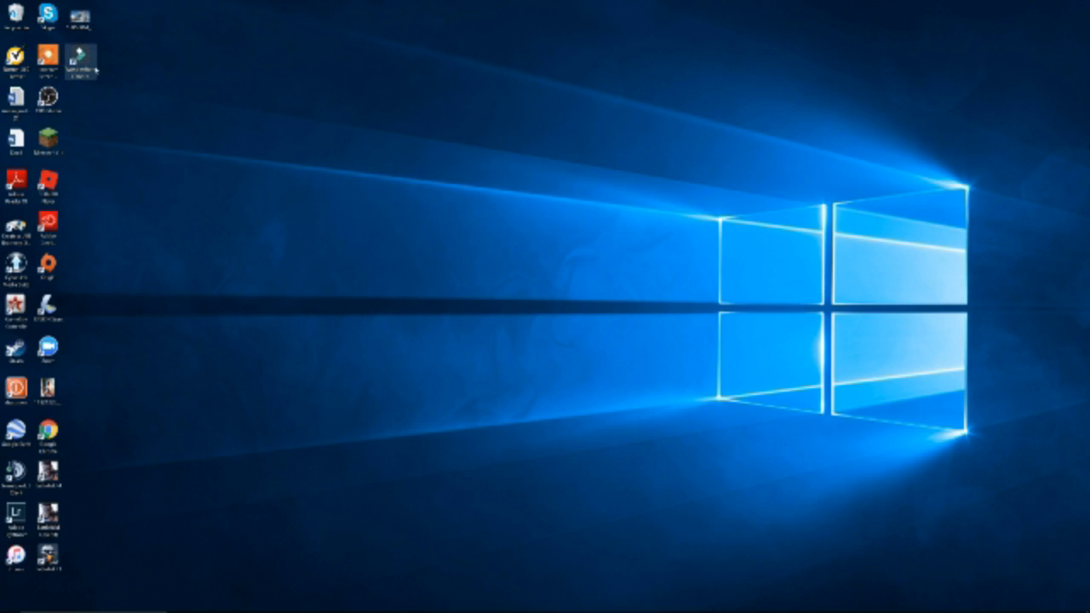
- Launch Filmora from the desktop and start a new project in the full editor
click(82, 60)
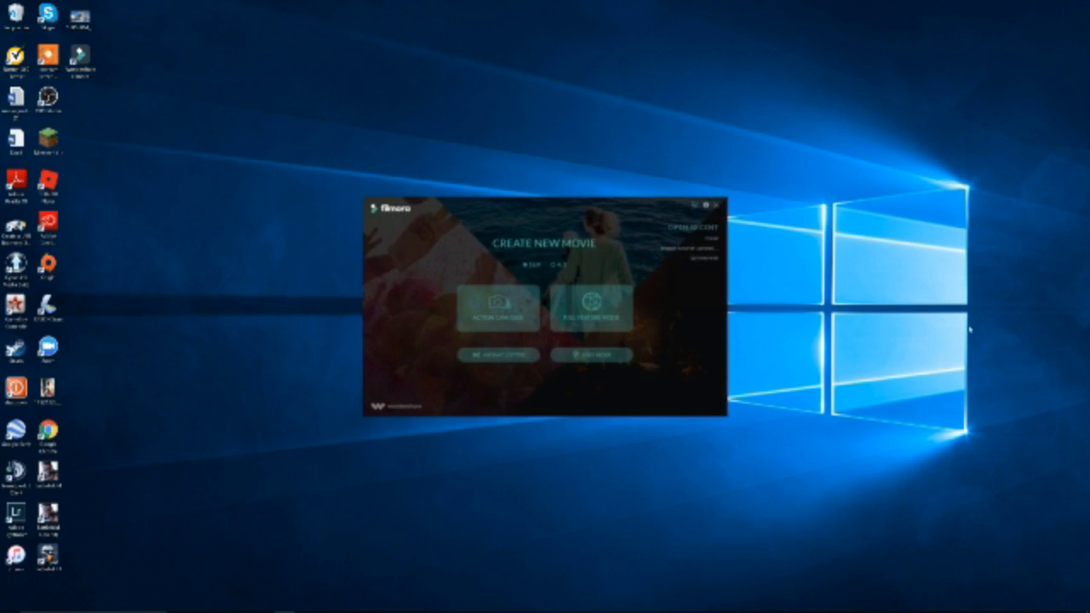
click(592, 311)
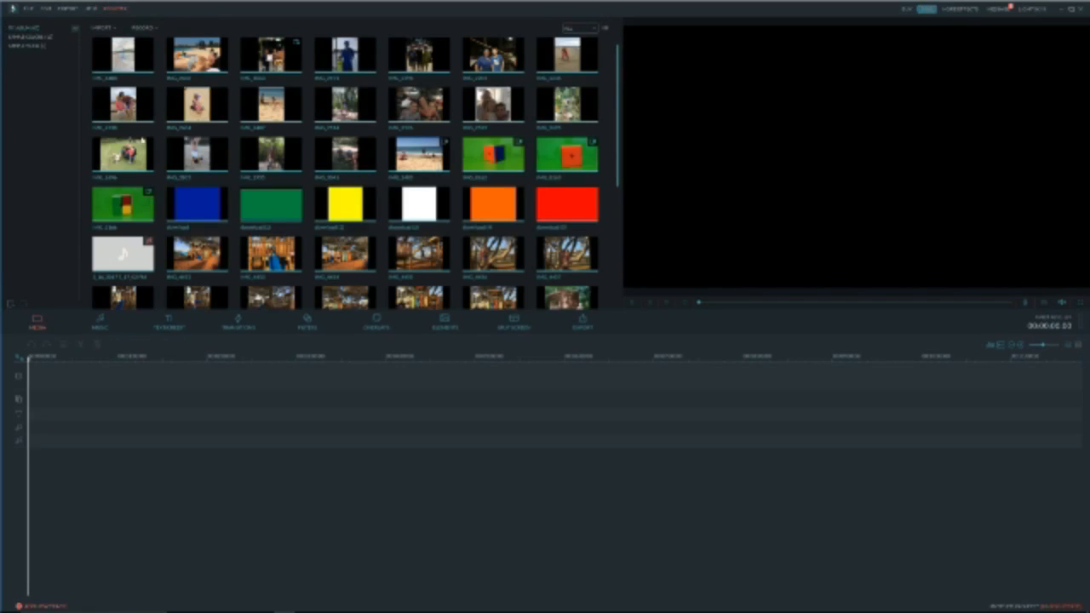
scroll(256, 171, down, 5)
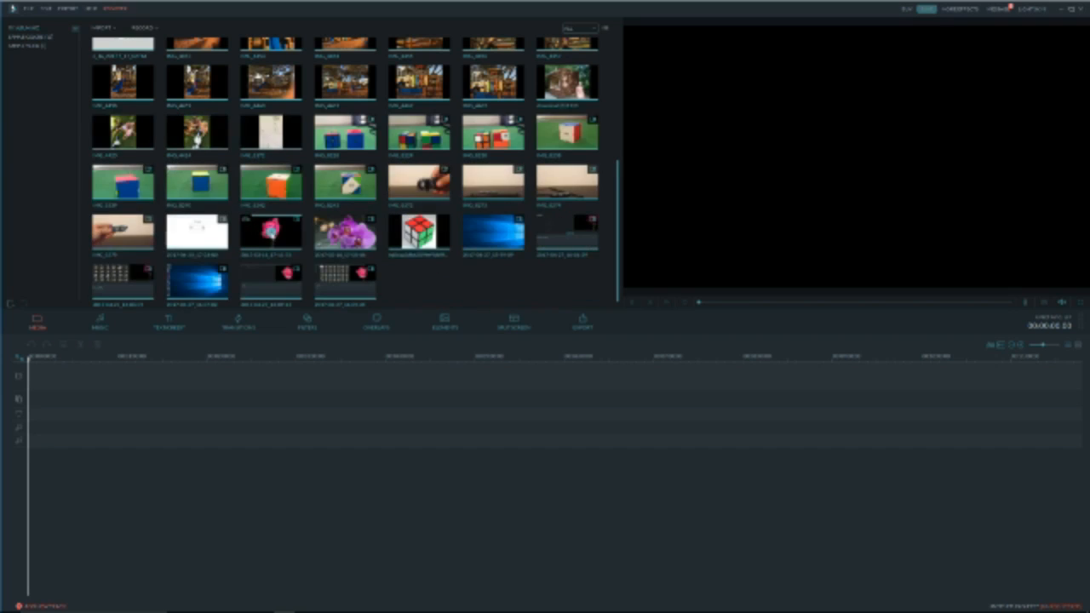
- Add the pink rose clip to the timeline, fit the zoom to it, and bring up the title presets
double_click(270, 232)
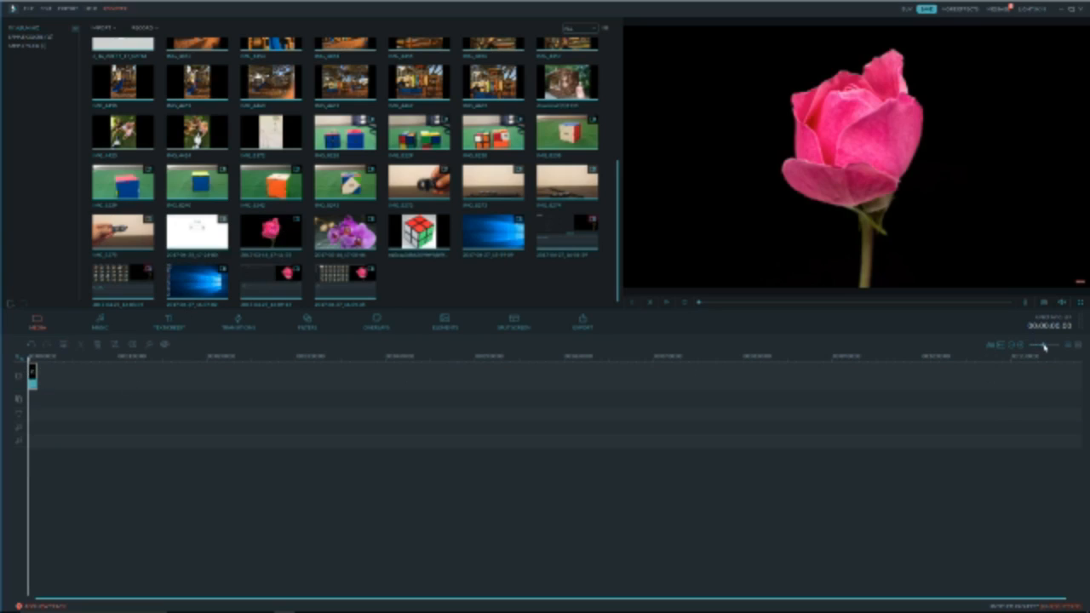
drag(1046, 344, 1057, 347)
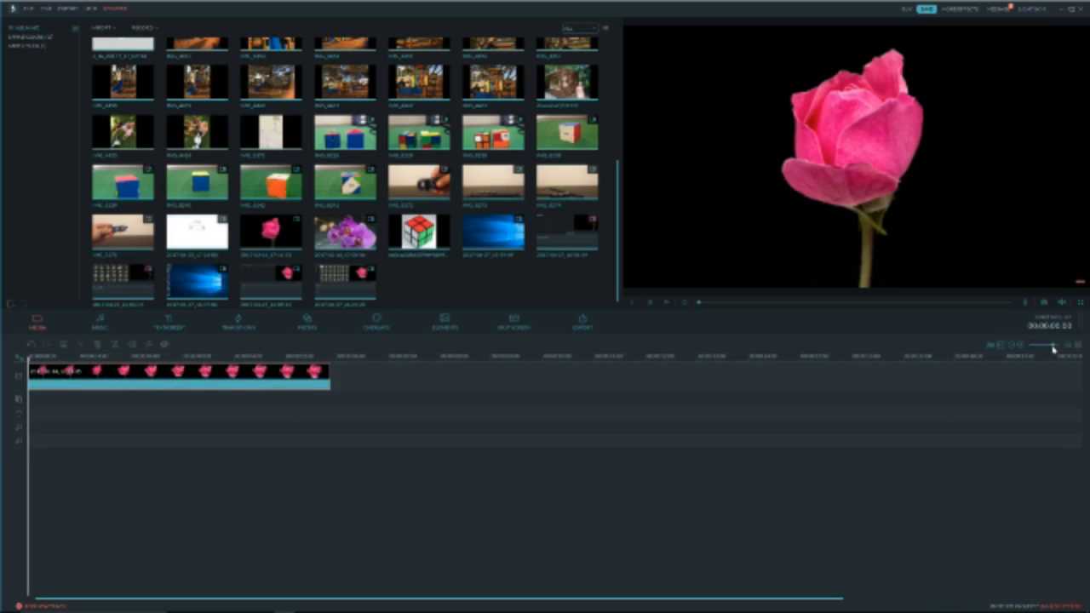
drag(1057, 346, 1053, 346)
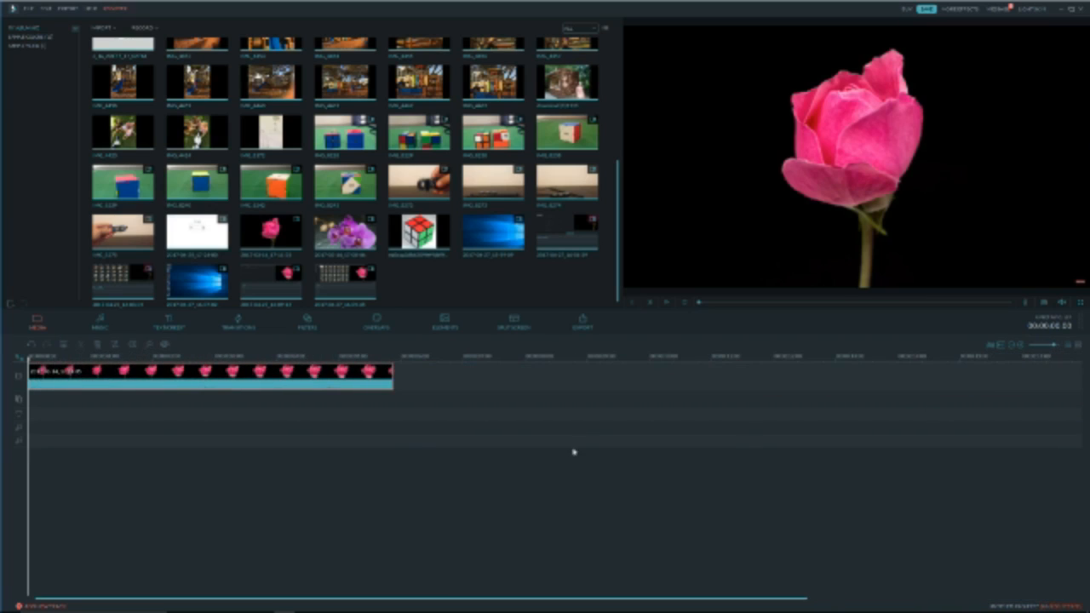
click(162, 322)
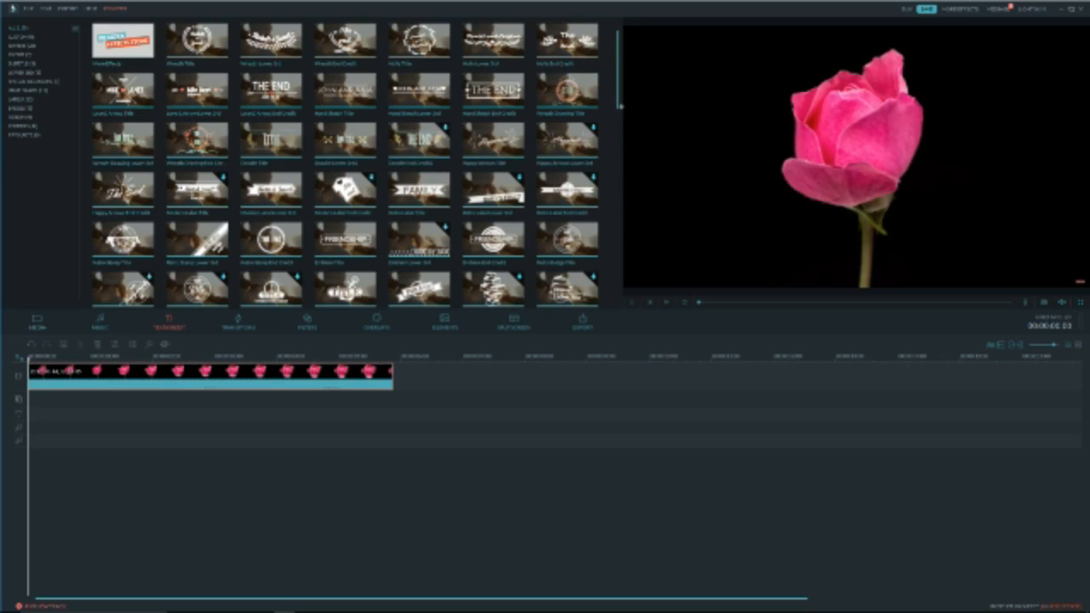
drag(618, 104, 618, 230)
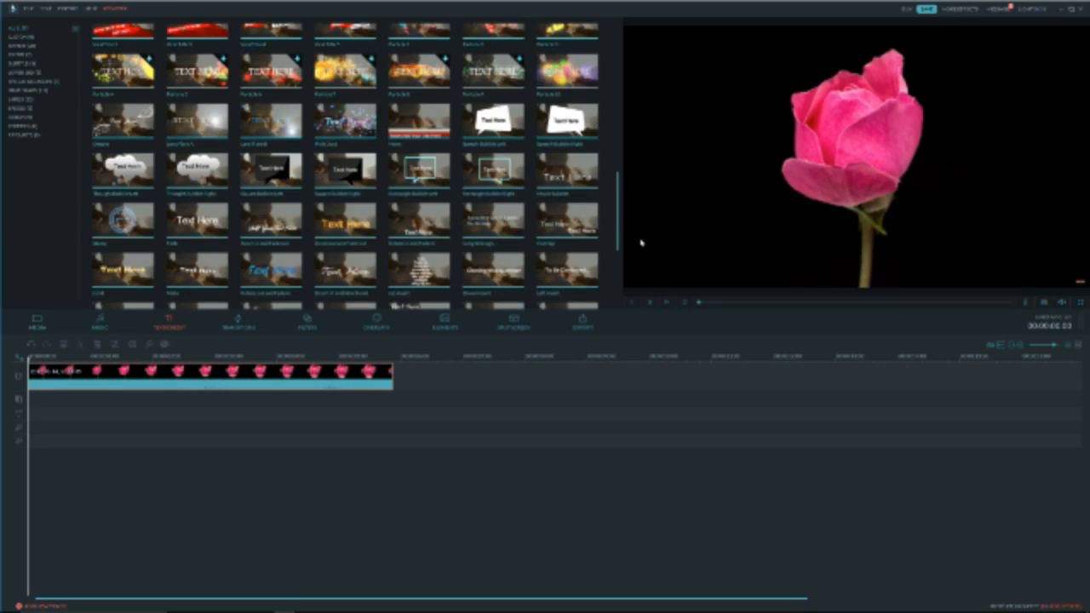
scroll(426, 170, down, 5)
scroll(426, 170, down, 3)
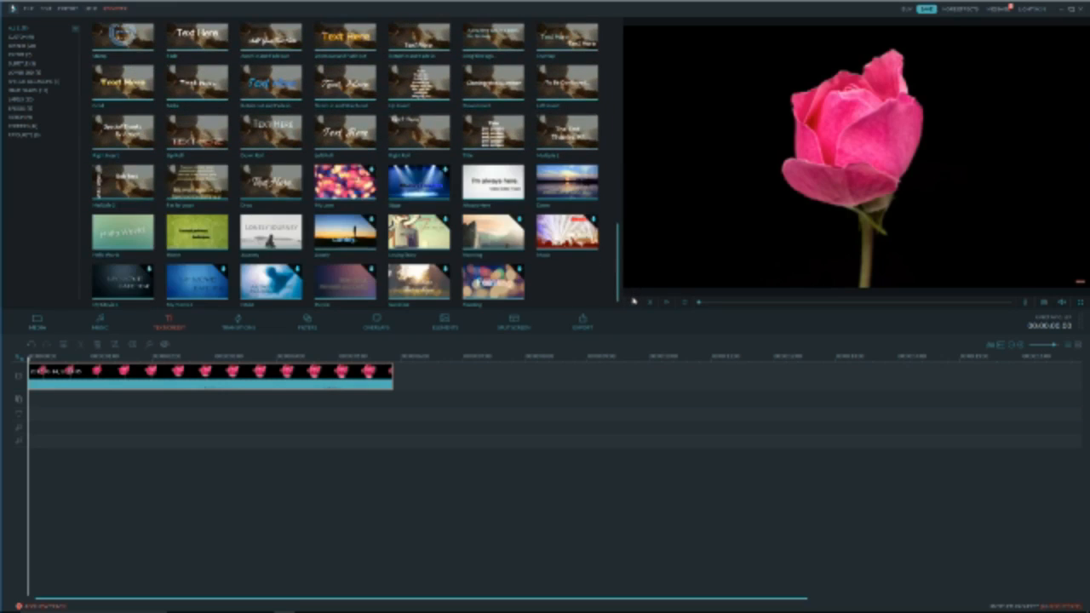
scroll(426, 170, up, 8)
scroll(341, 128, up, 5)
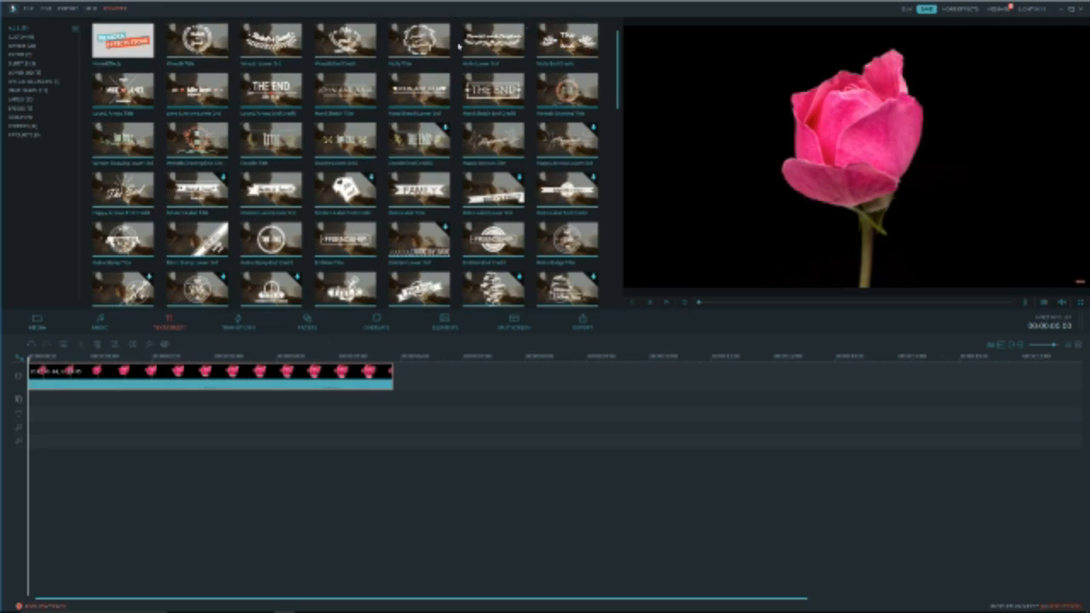
mouse_move(271, 39)
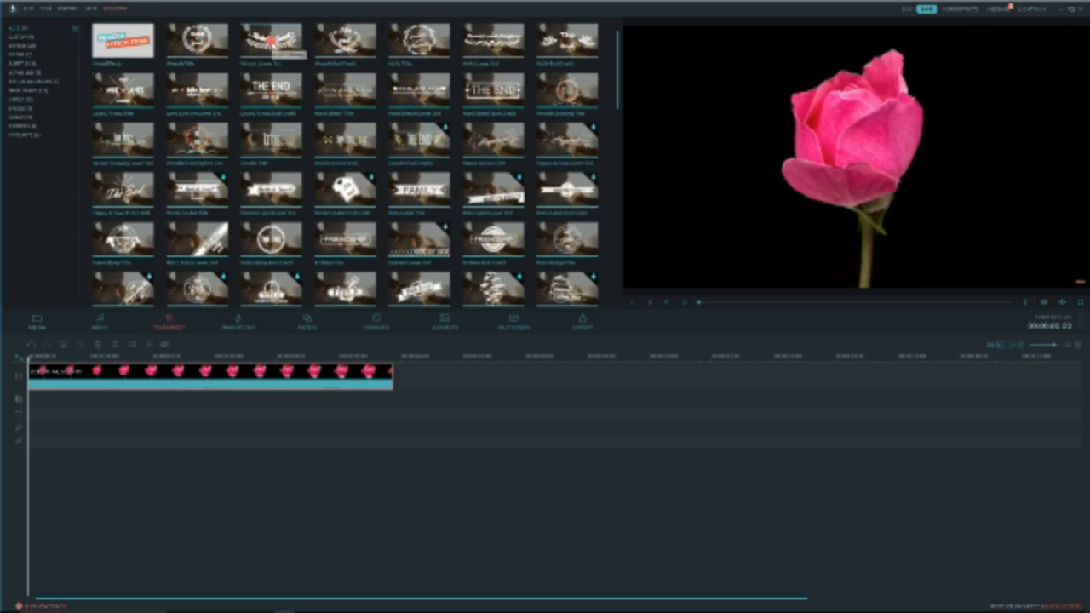
- Add a title below the rose clip, start it a little later and trim it shorter
double_click(271, 41)
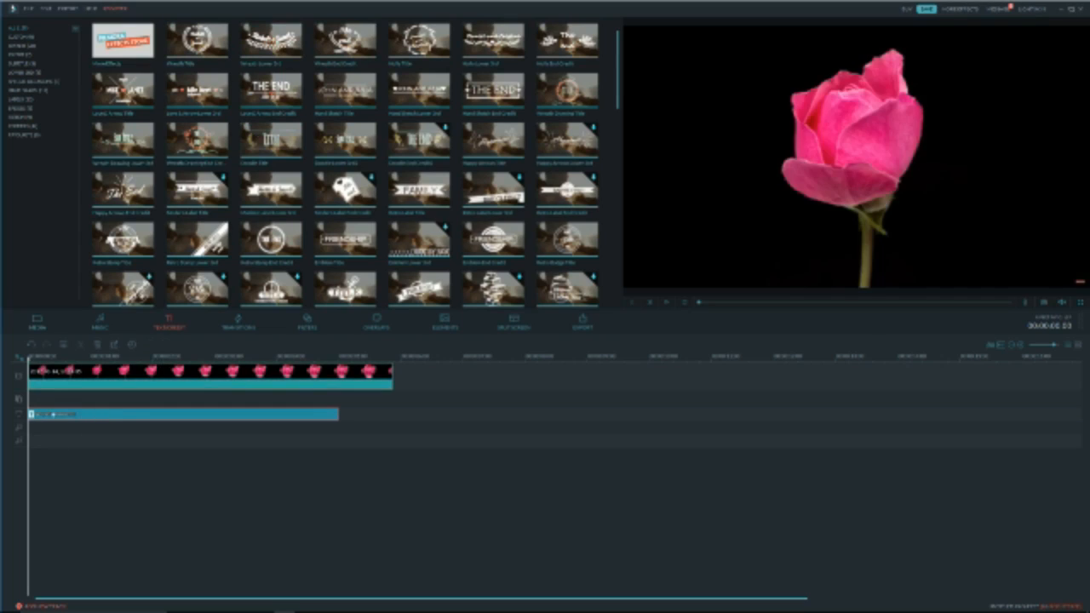
drag(51, 412, 100, 414)
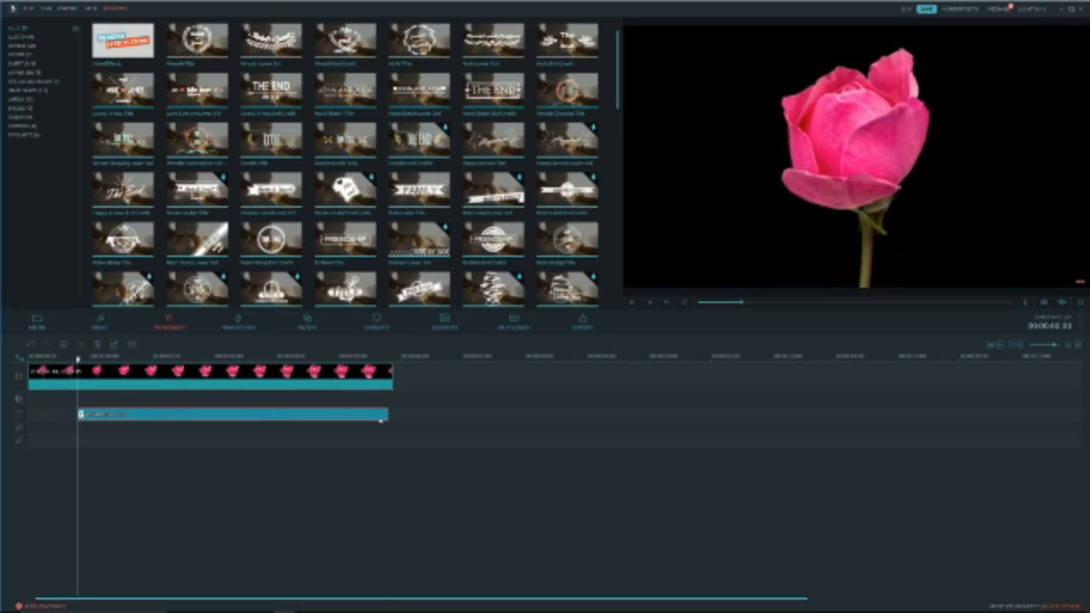
drag(387, 414, 243, 415)
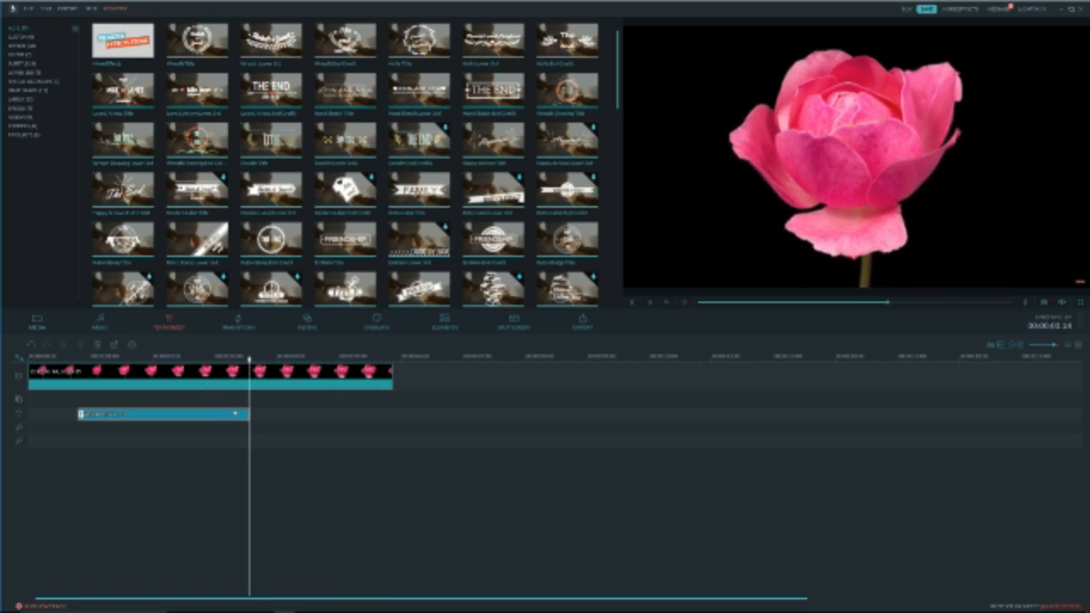
drag(213, 414, 237, 414)
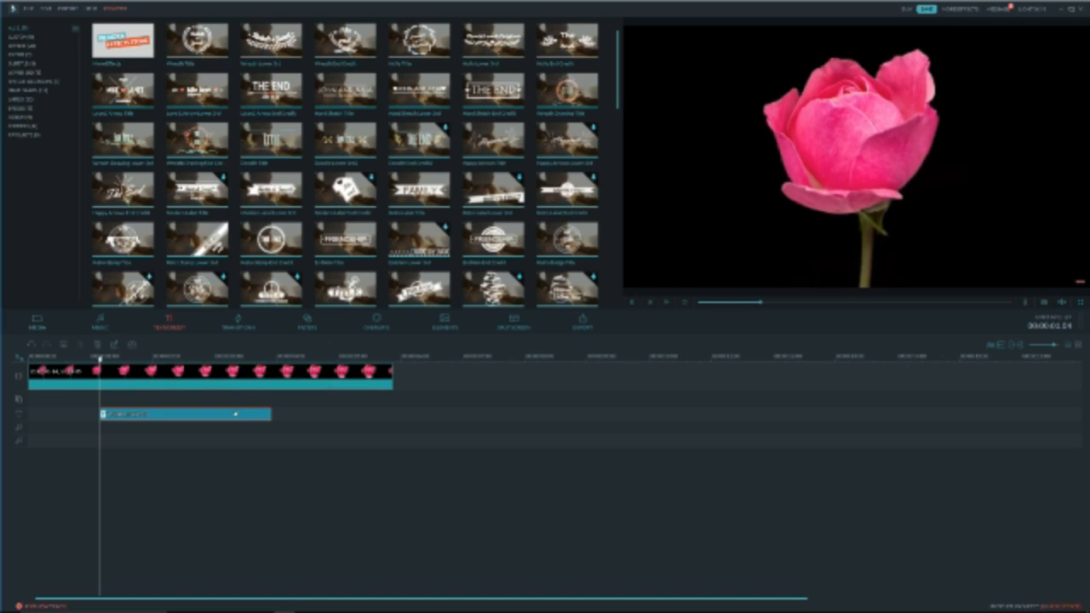
double_click(236, 415)
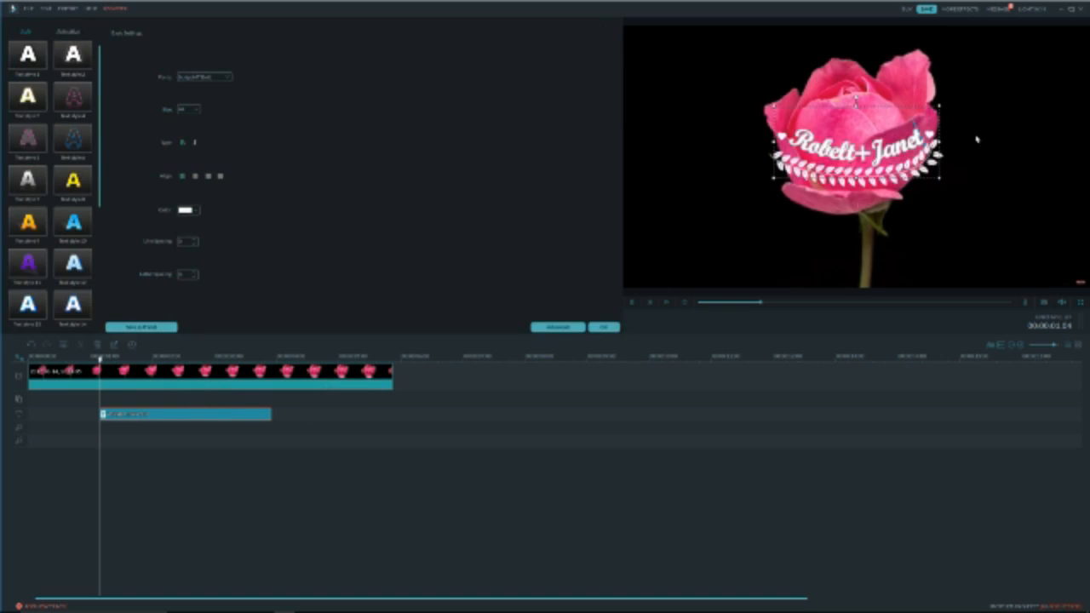
- Replace the placeholder text with SUBSCRIBE TO ME in a different text style and select the banner decoration
key(BackSpace)
key(BackSpace)
key(BackSpace)
key(BackSpace)
key(BackSpace)
key(BackSpace)
key(BackSpace)
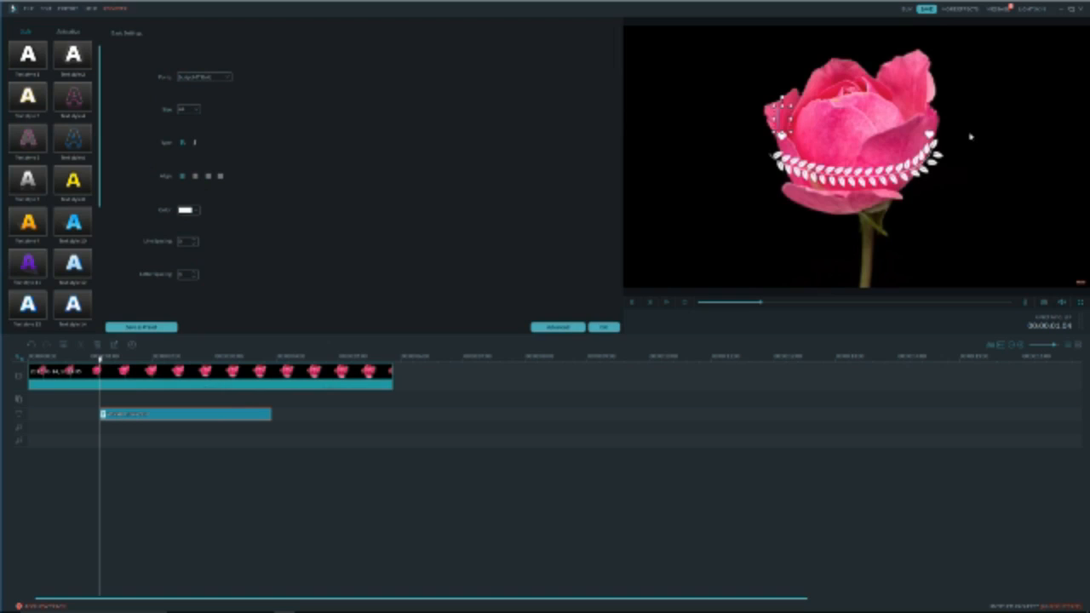
text(Flowe)
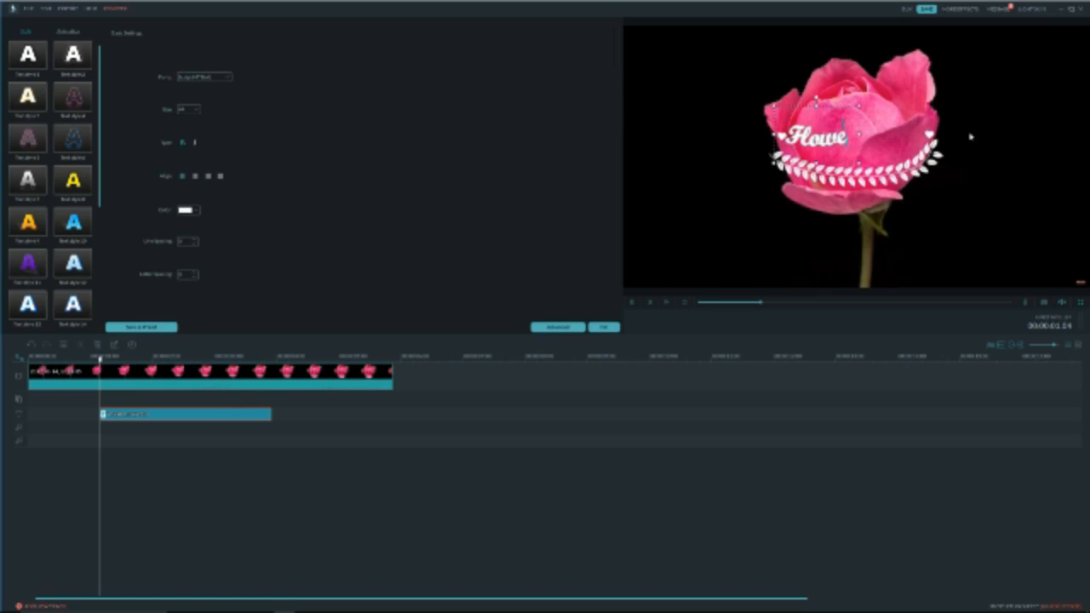
key(BackSpace)
key(BackSpace)
key(BackSpace)
key(BackSpace)
key(BackSpace)
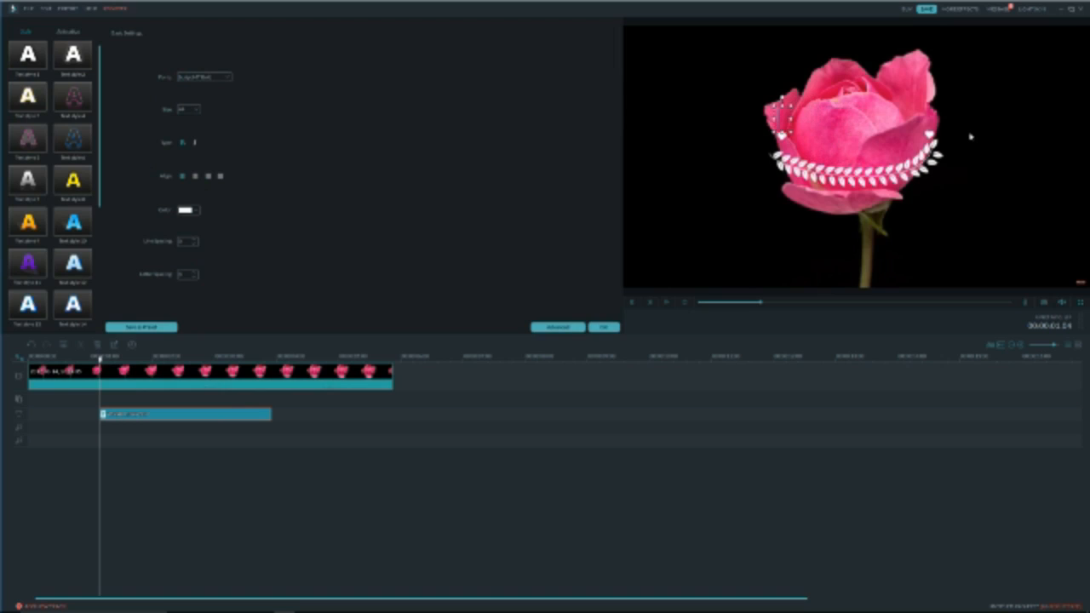
text(SUBS)
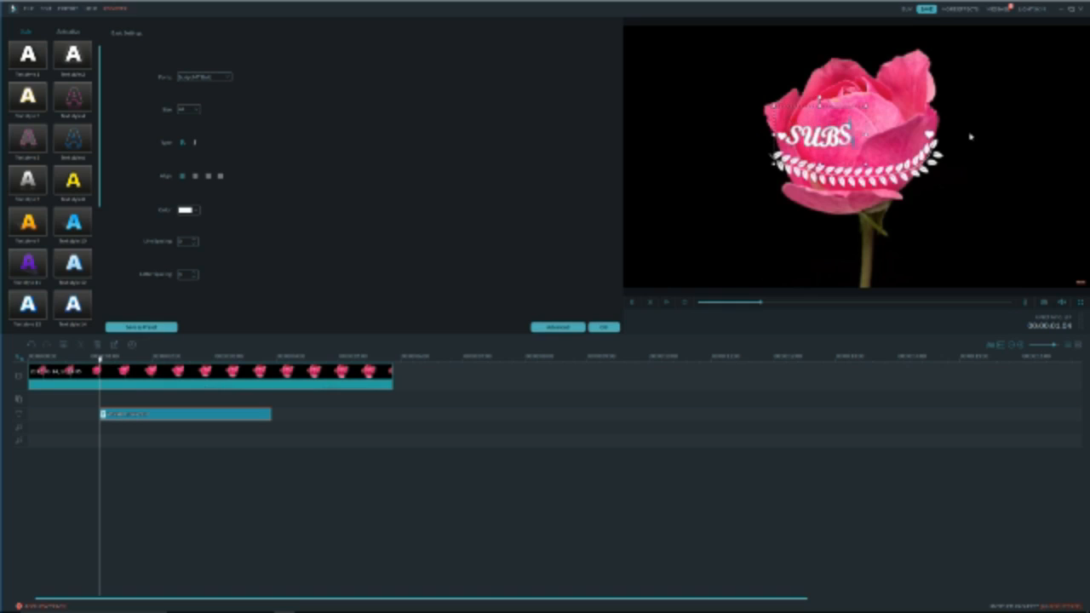
text(CRIBE TO)
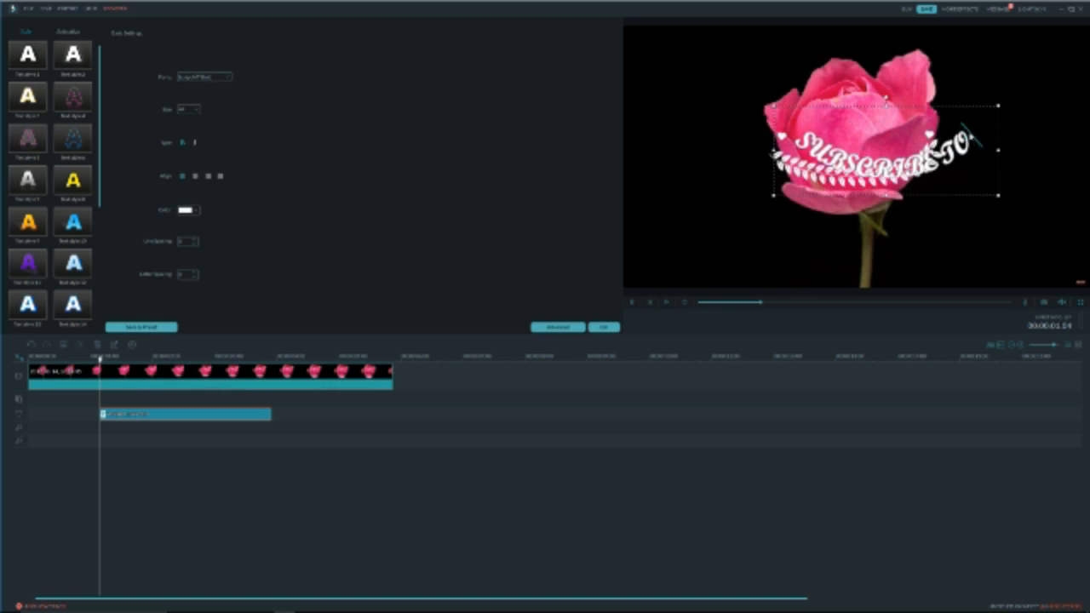
text( ME)
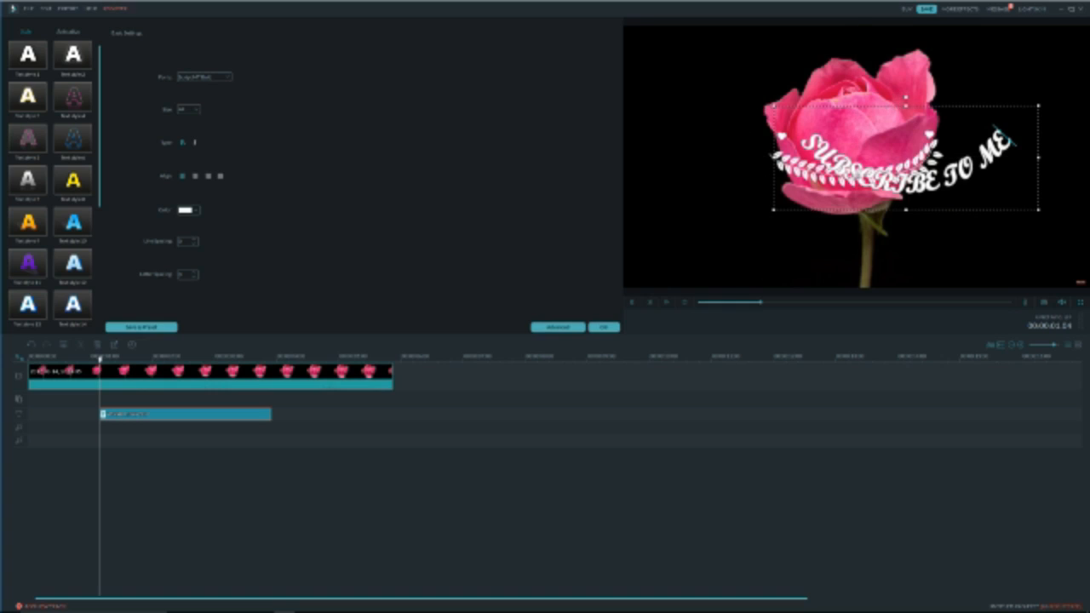
double_click(73, 141)
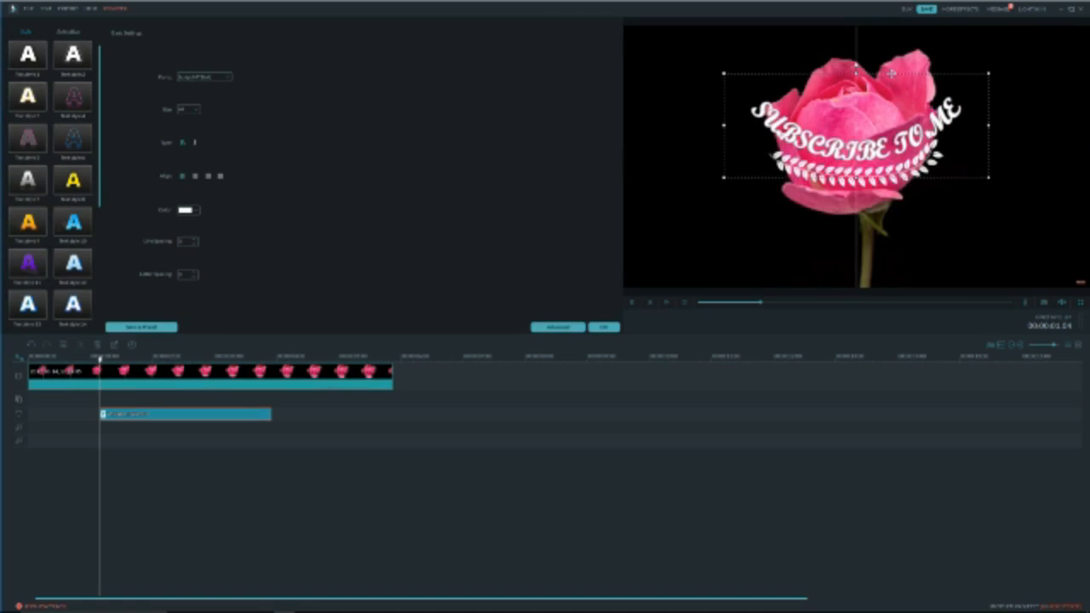
click(852, 194)
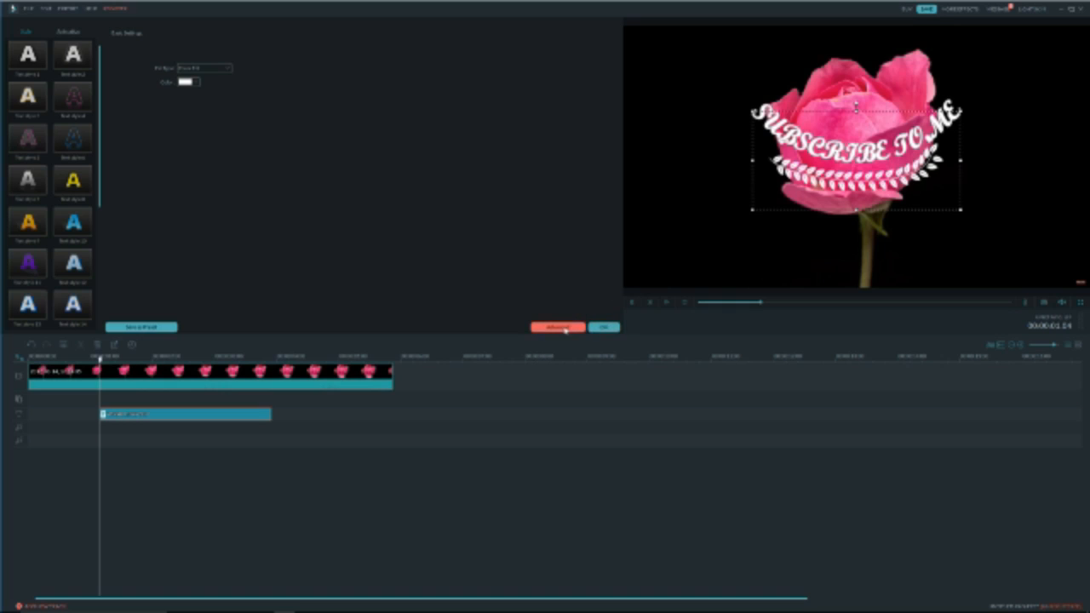
- In the advanced editor, lower the title on the rose and remove the laurel decoration beneath the text
click(563, 327)
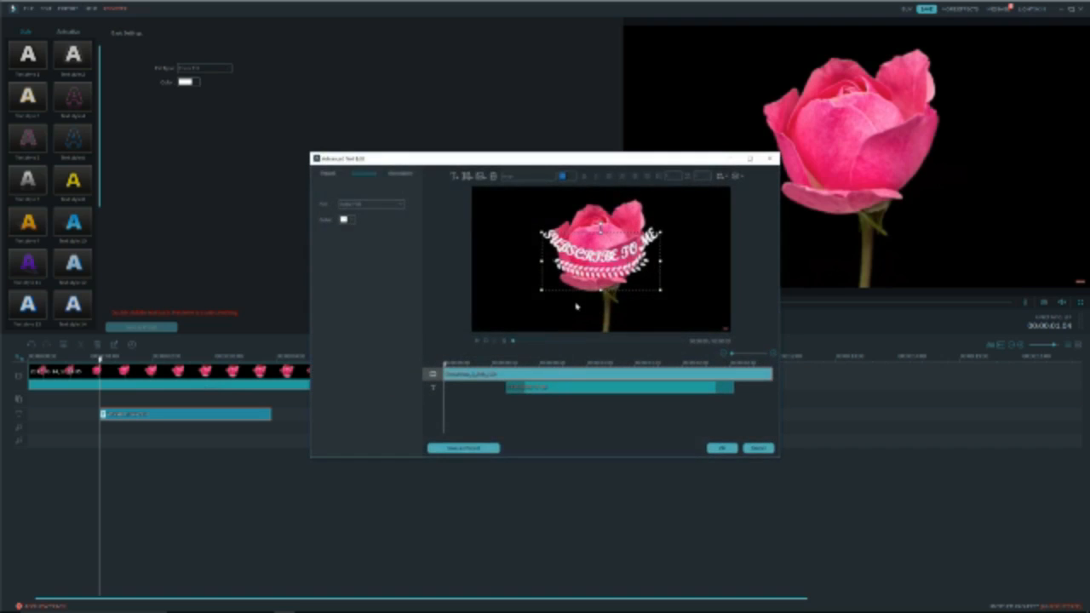
drag(593, 292, 586, 309)
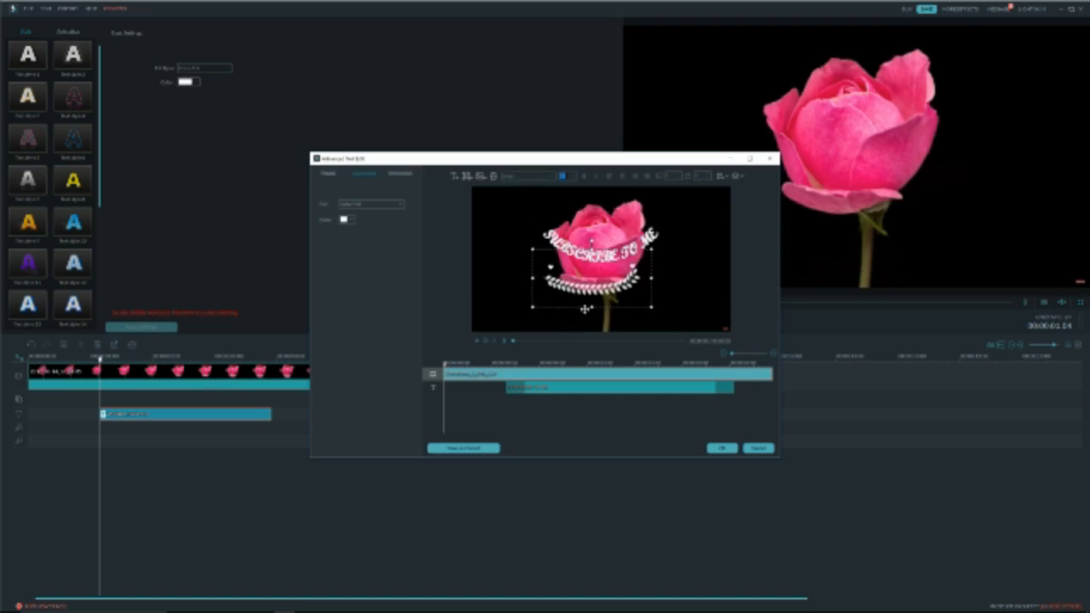
key(Delete)
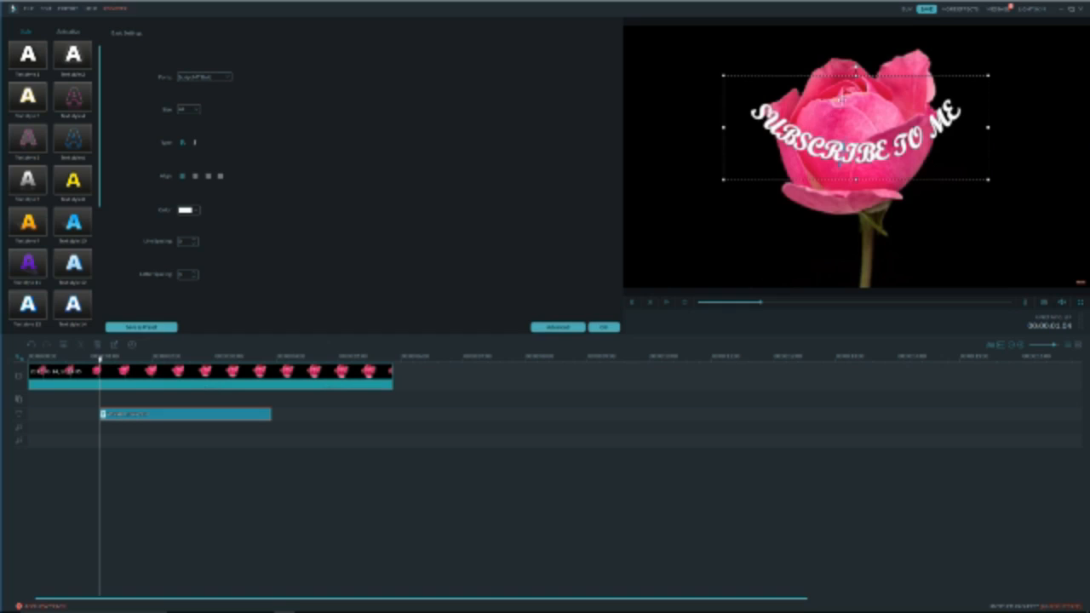
mouse_move(904, 75)
mouse_down()
mouse_move(896, 79)
mouse_move(903, 72)
mouse_up()
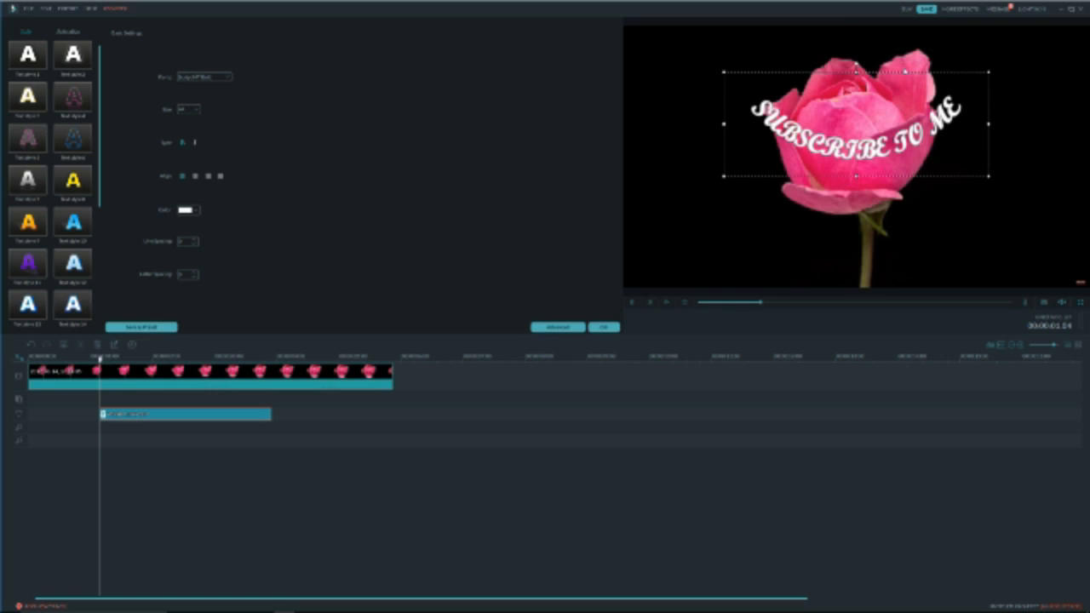
- Delete the curved title clip so only the rose remains and return to the title templates
right_click(167, 412)
click(202, 492)
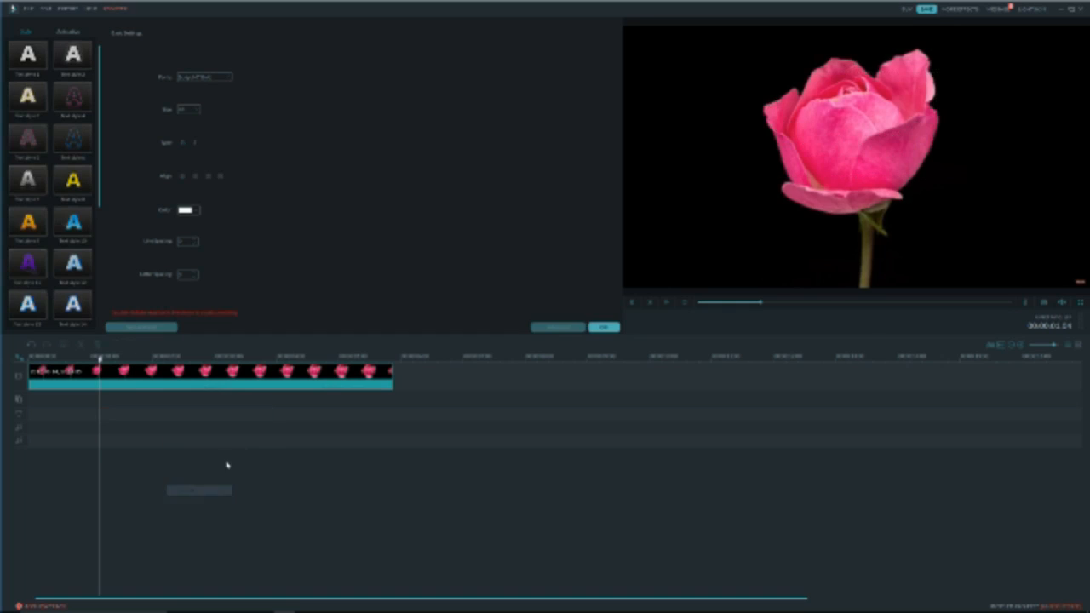
click(604, 327)
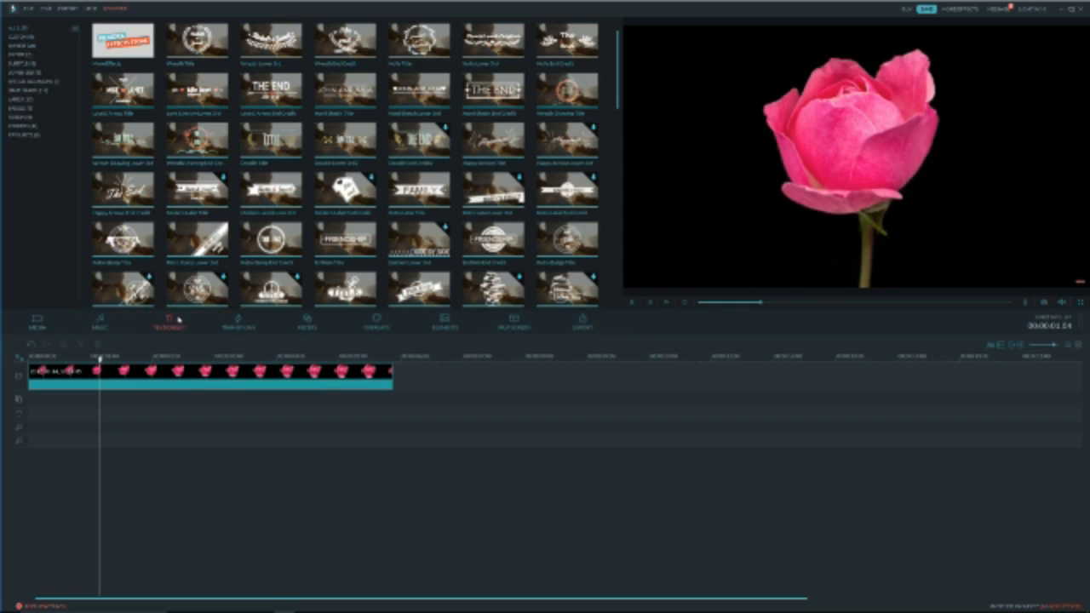
scroll(196, 238, down, 8)
scroll(196, 238, down, 5)
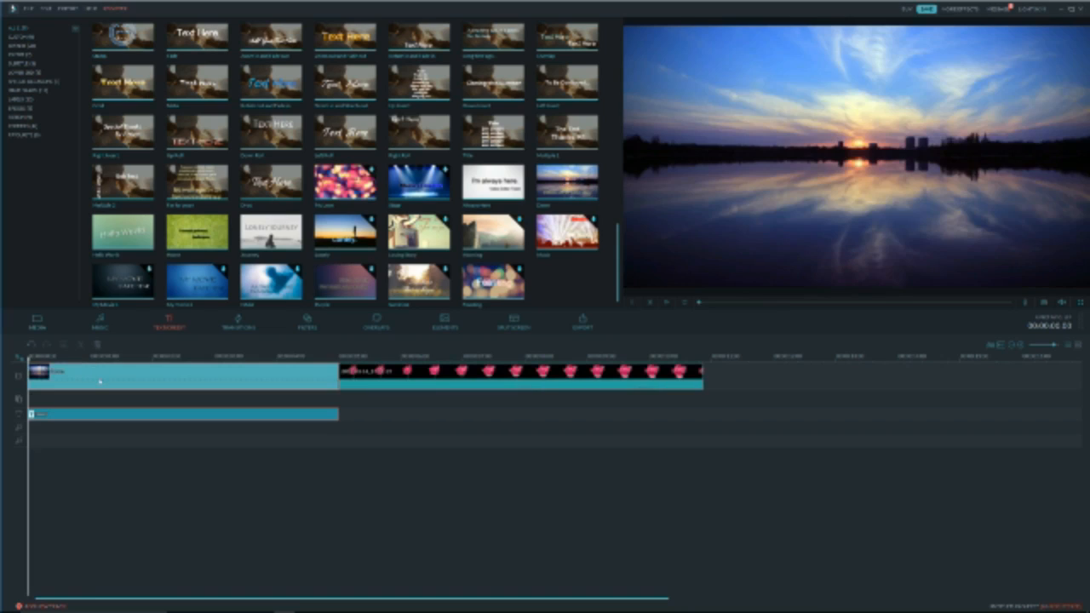
- Undo then redo adding the sunset title template and select its text clip on the second track
key(ctrl+z)
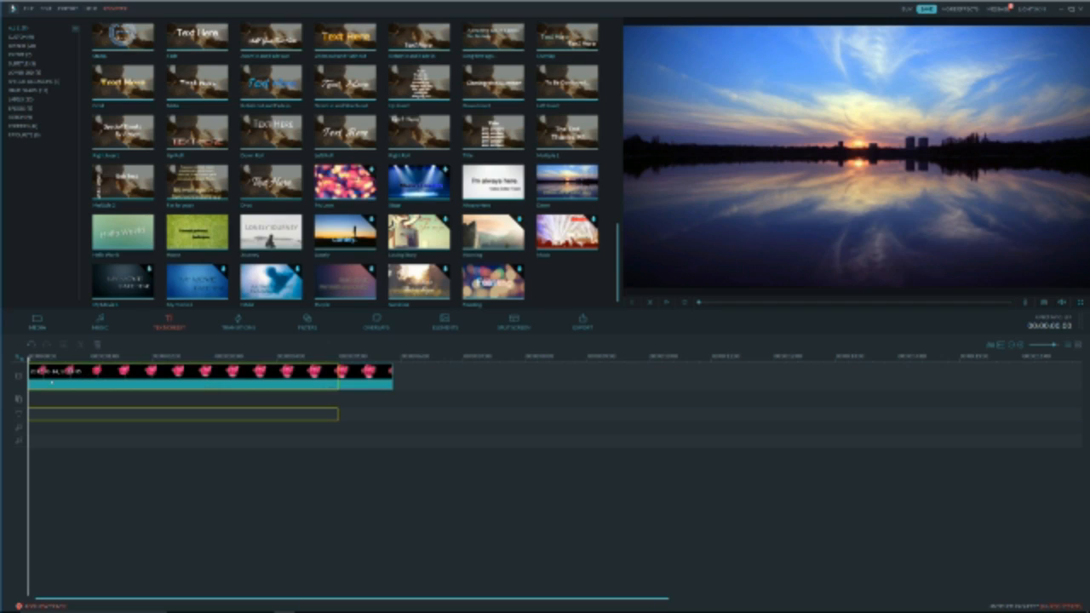
key(ctrl+y)
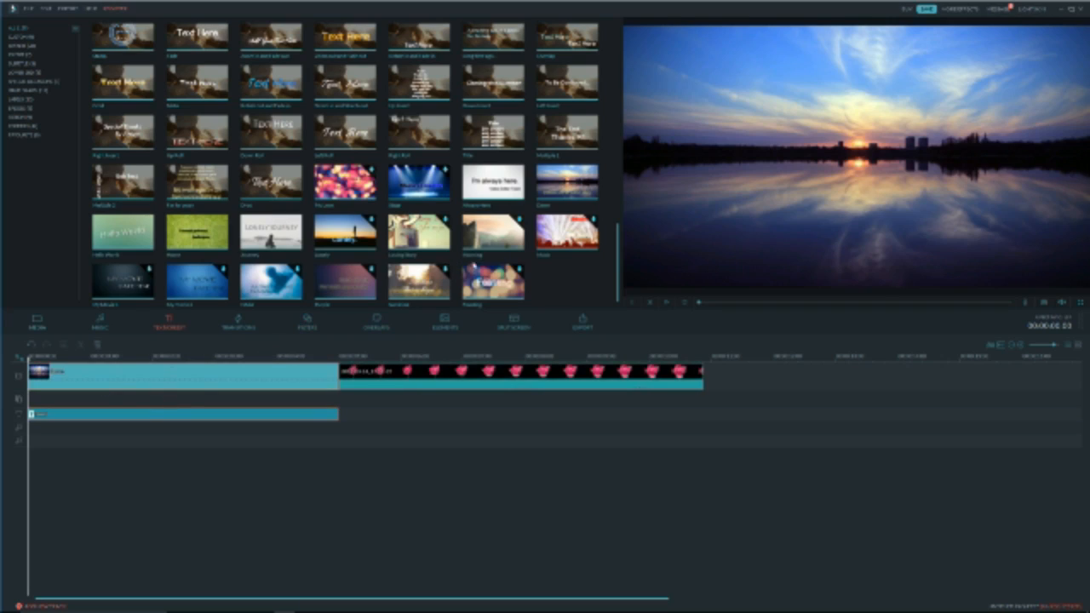
click(236, 418)
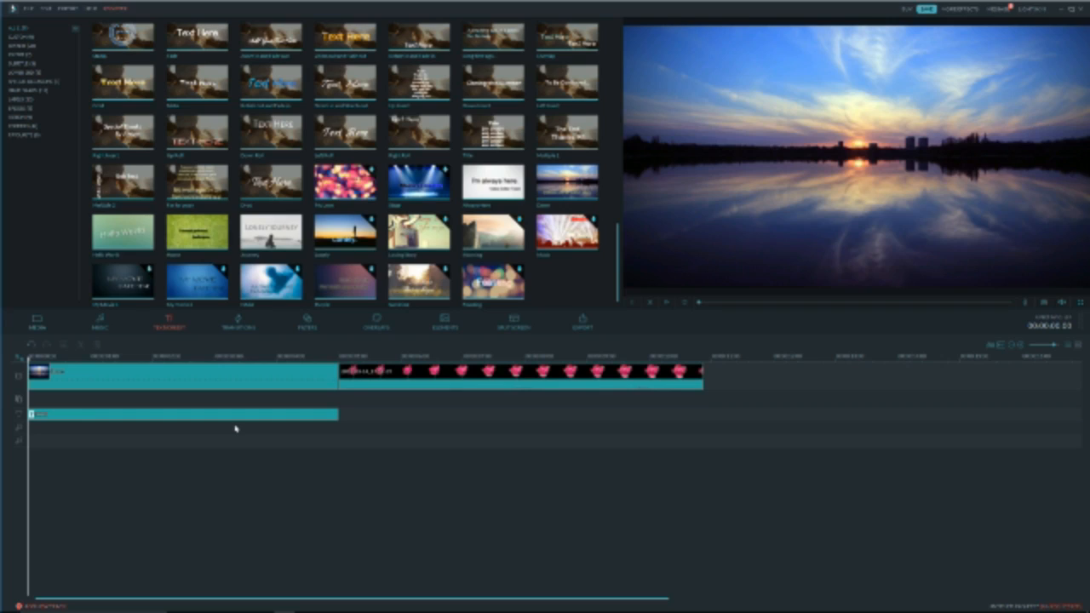
click(222, 414)
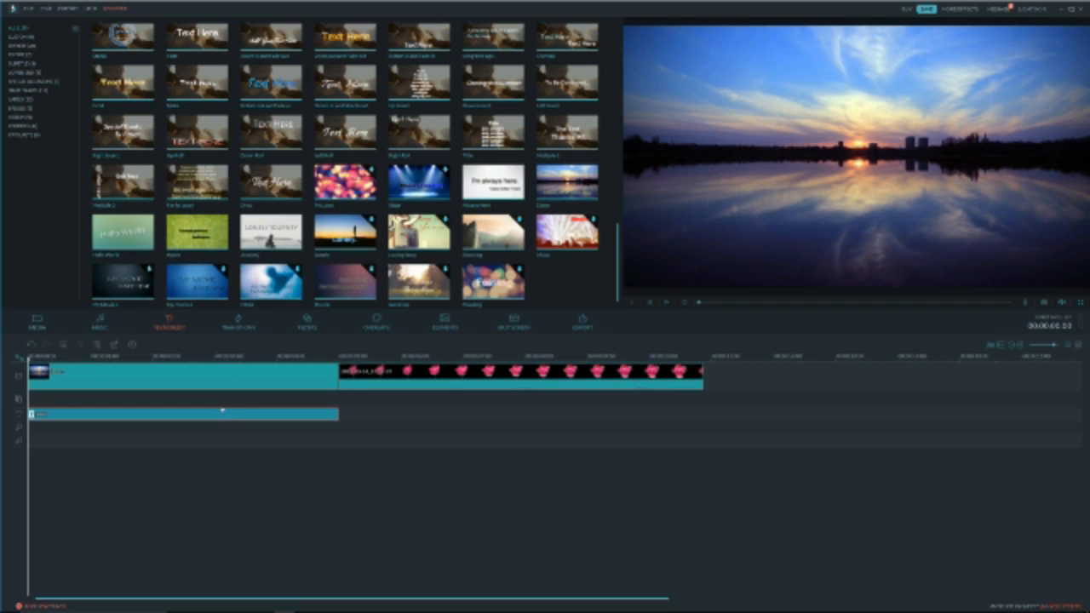
- Change the title text to Subscribe, move it right, and delete the sunset background clip
double_click(230, 417)
key(BackSpace)
key(BackSpace)
key(BackSpace)
key(BackSpace)
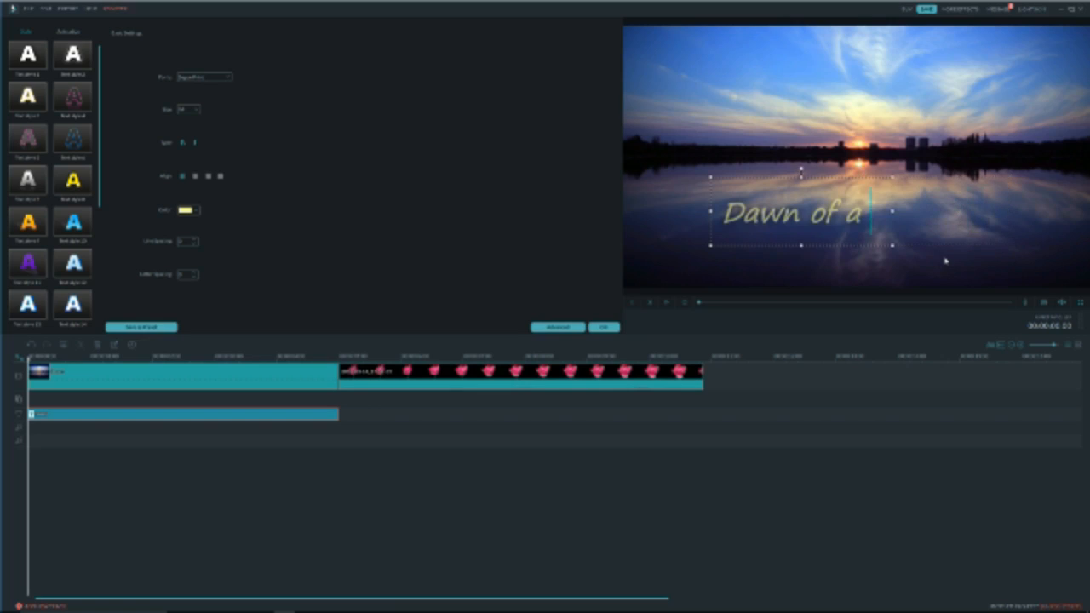
key(BackSpace)
key(BackSpace)
key(BackSpace)
text(Sub)
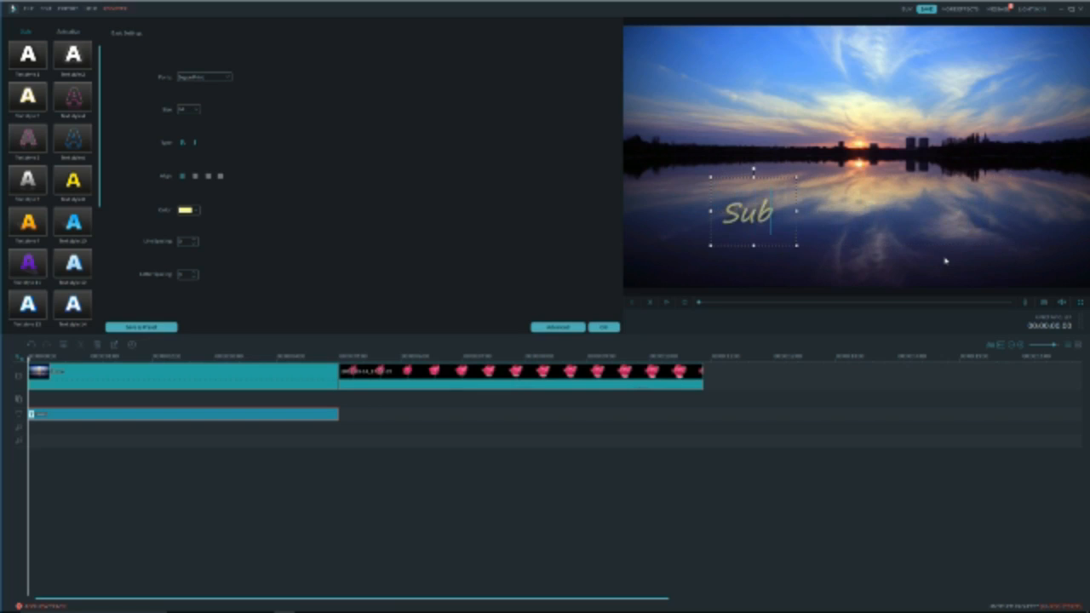
text(scribe)
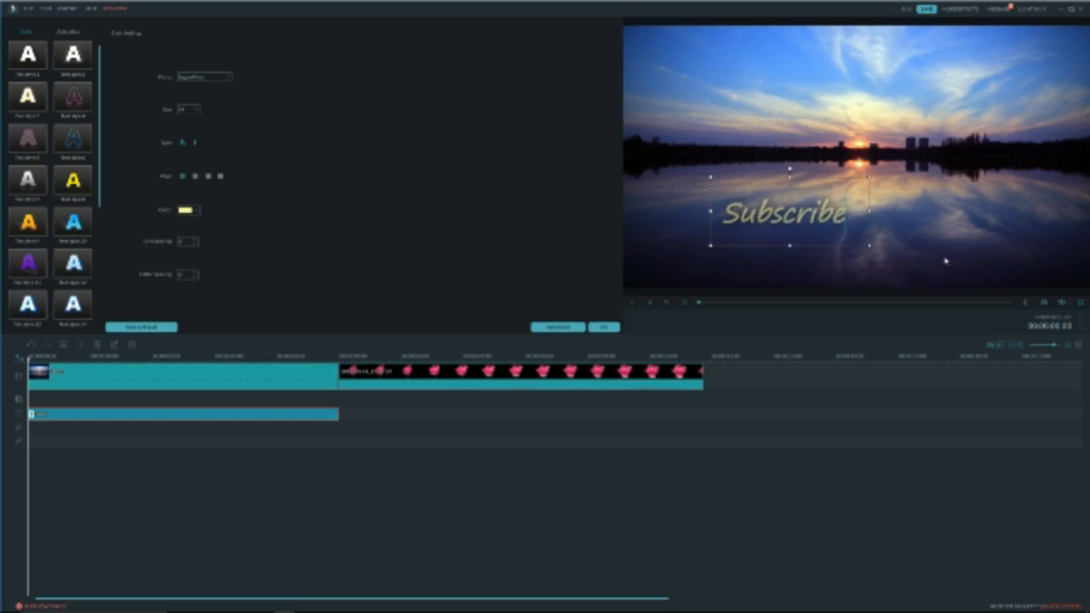
drag(807, 175, 901, 176)
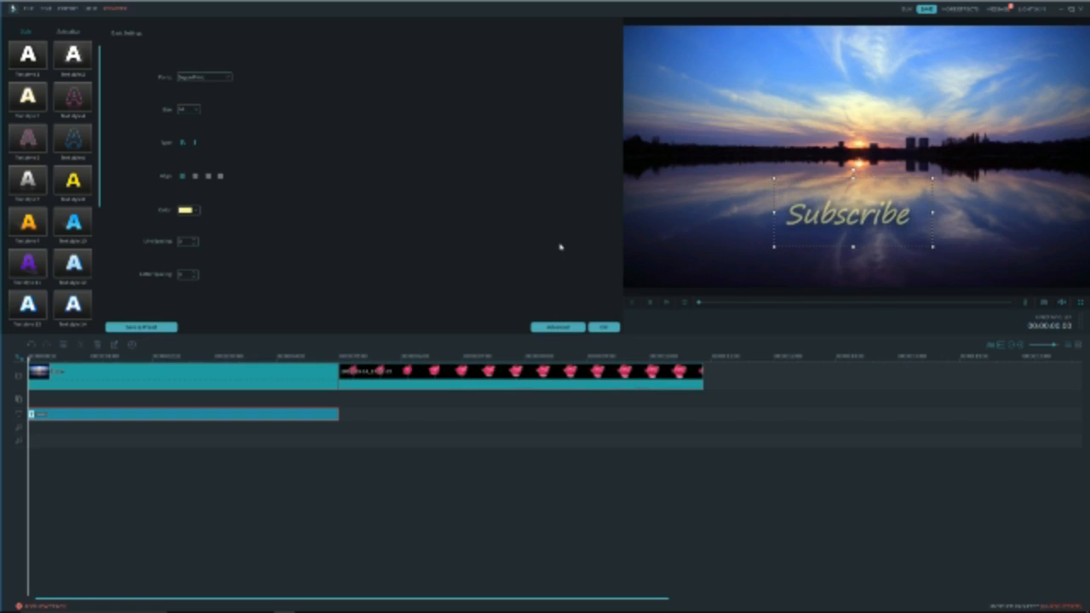
double_click(65, 378)
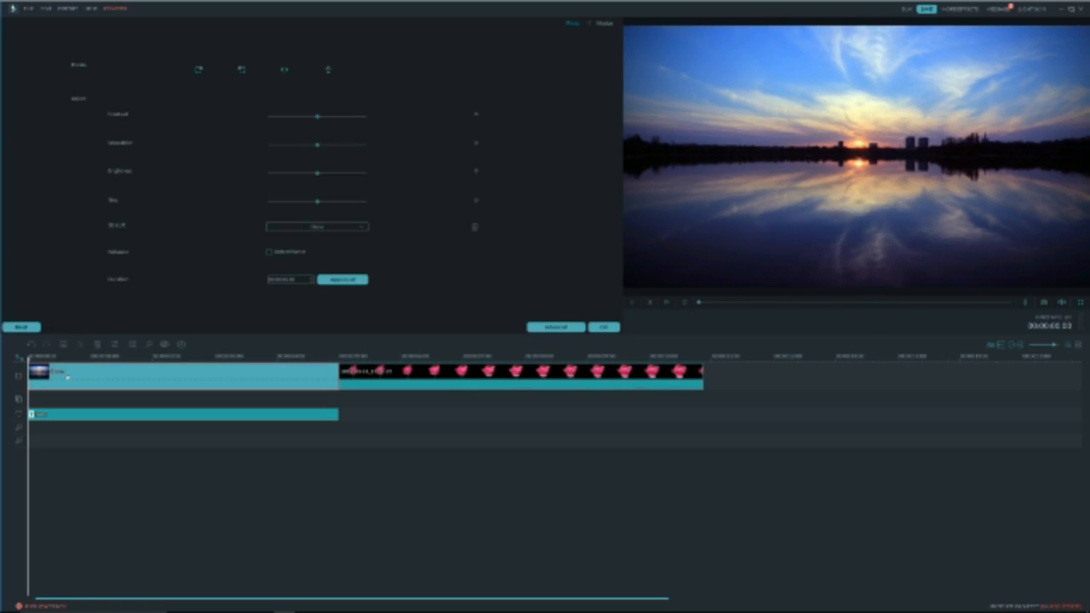
key(Delete)
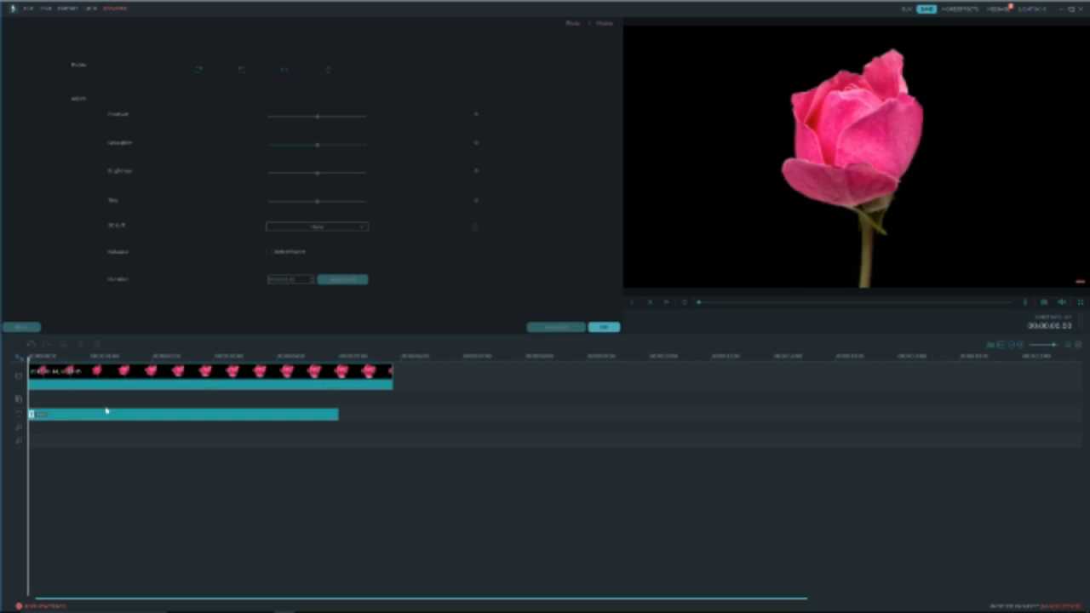
- Try several text style presets (yellow, orange bold, white-blue, purple) on the Subscribe title
double_click(109, 414)
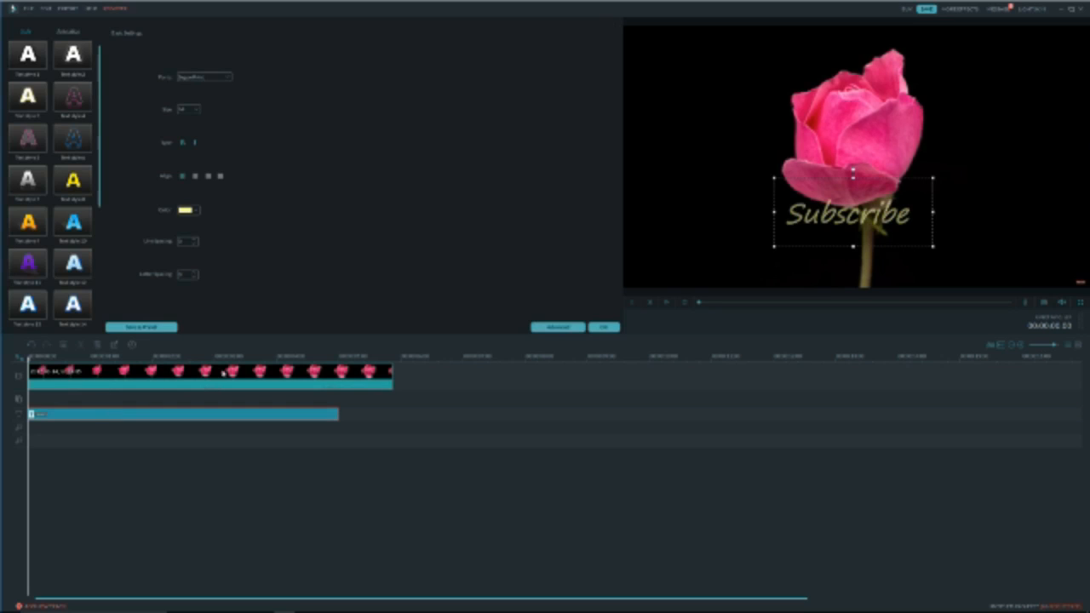
click(72, 183)
click(29, 223)
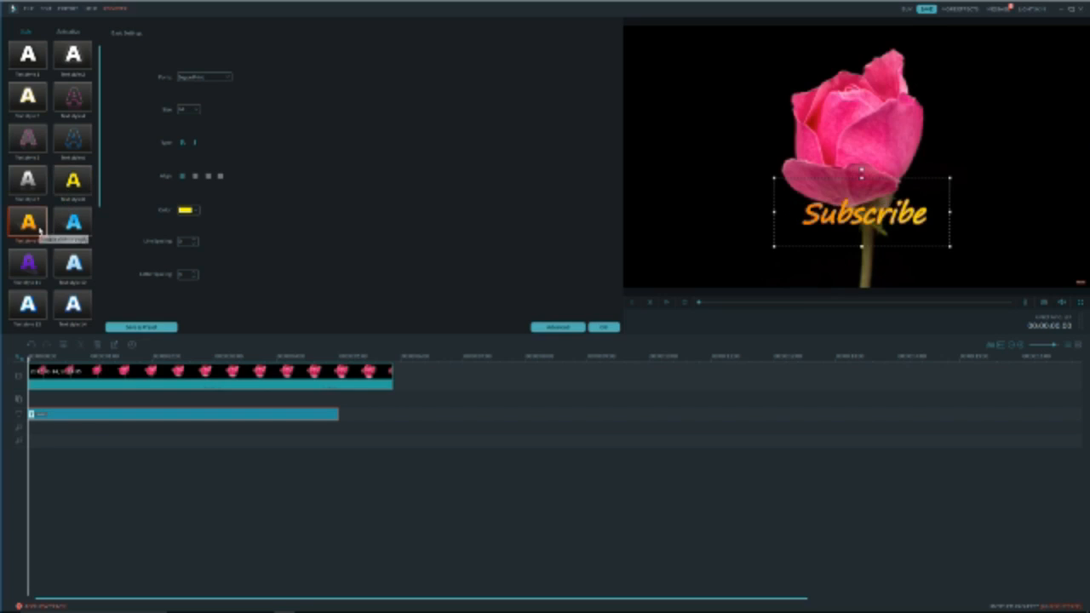
click(72, 223)
click(75, 264)
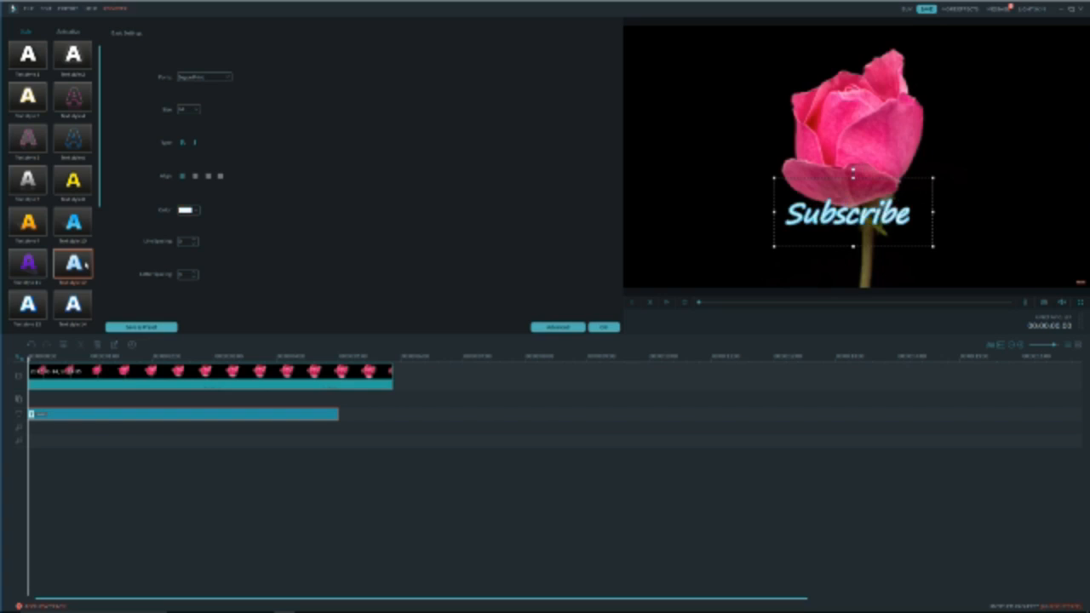
click(29, 264)
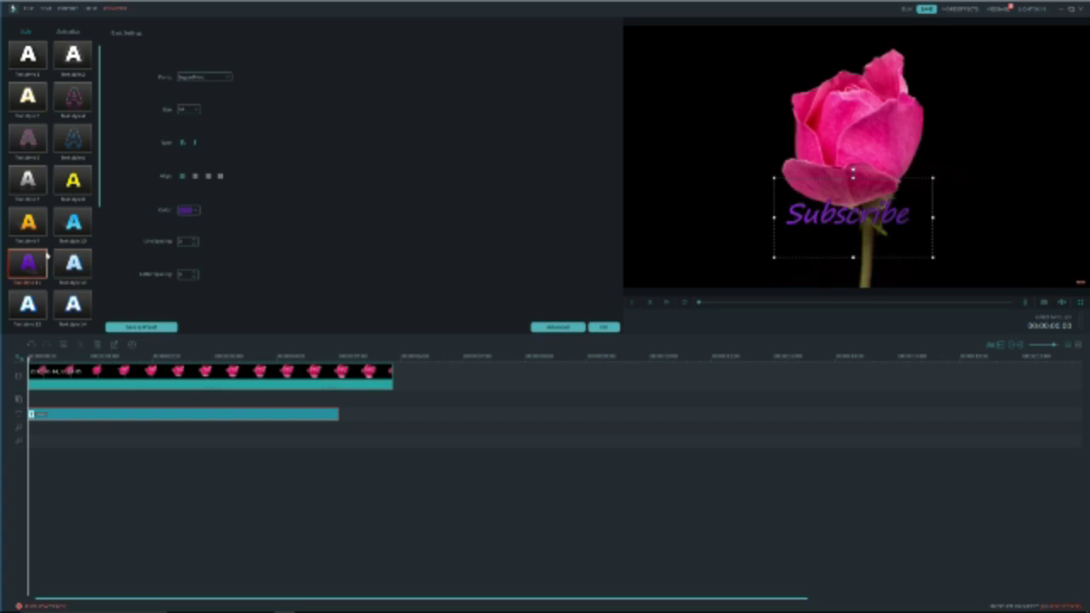
- Set the Subscribe text colour to yellow with a larger size and a bolder font
click(186, 211)
click(194, 230)
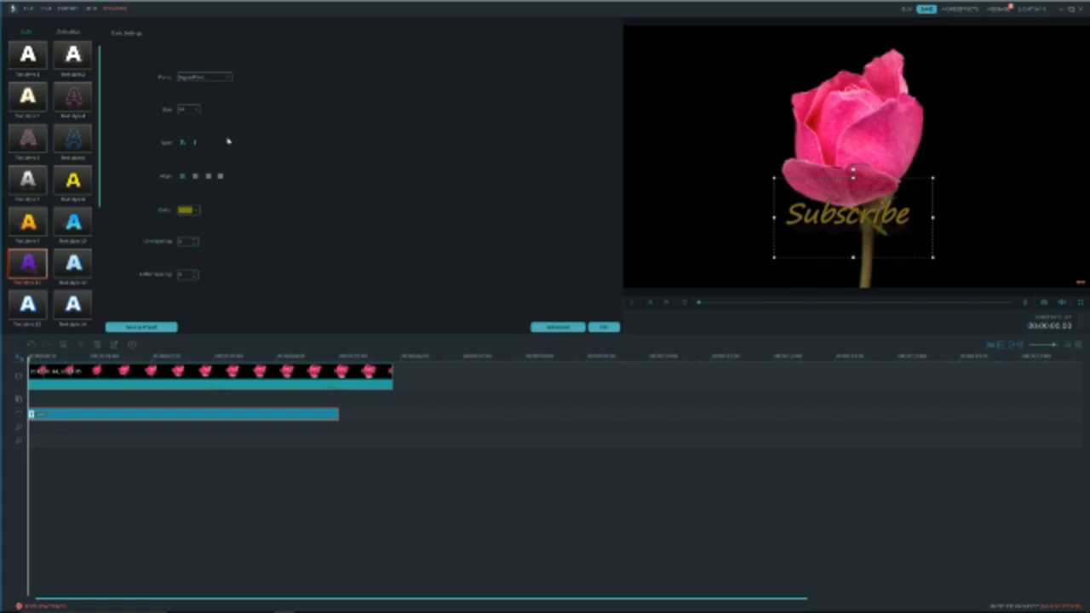
click(196, 109)
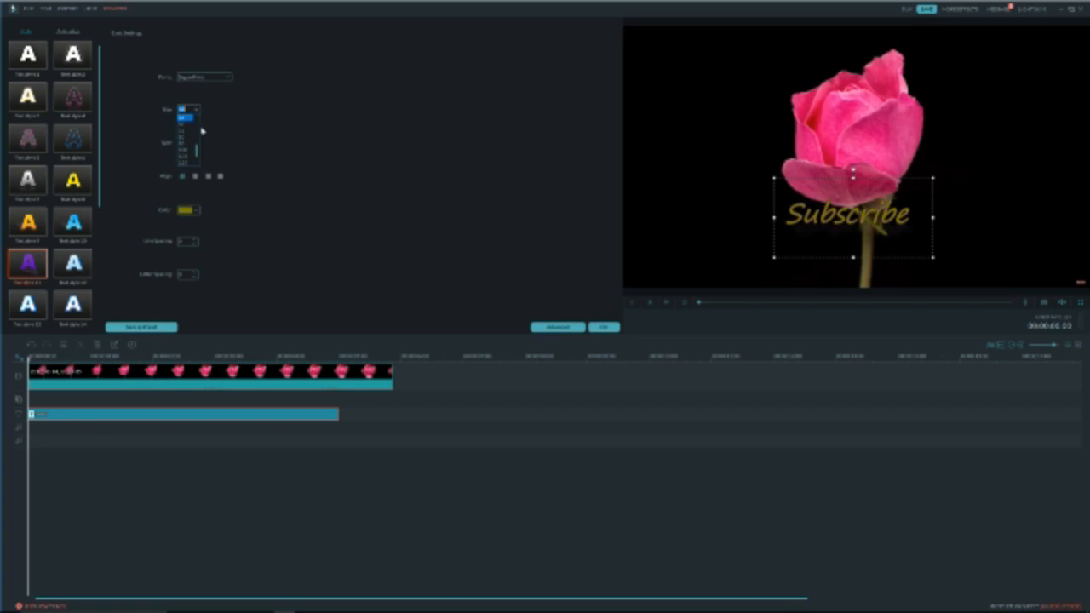
click(188, 136)
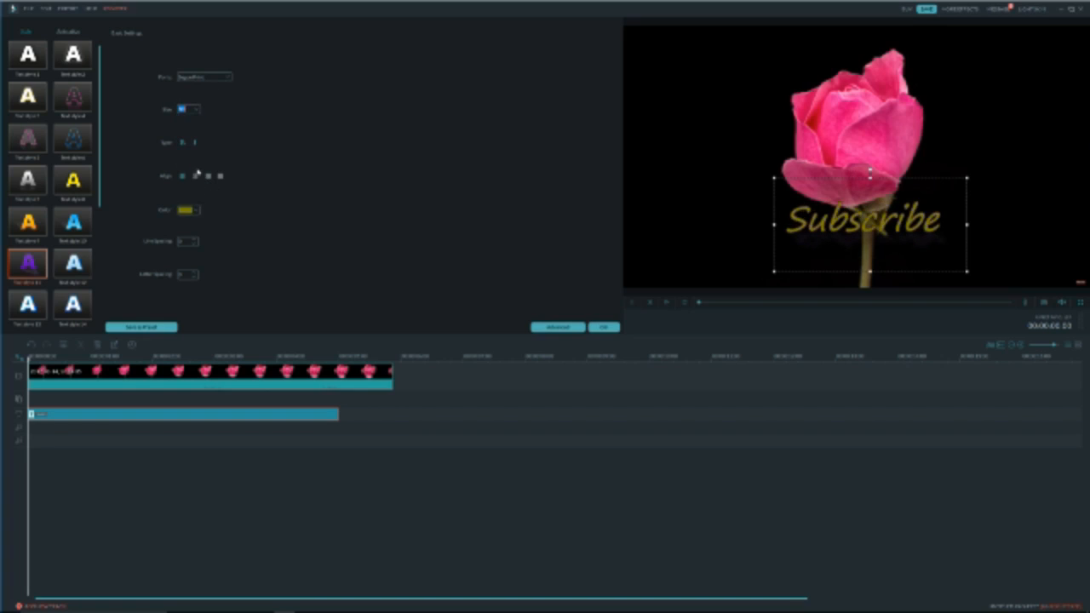
click(197, 76)
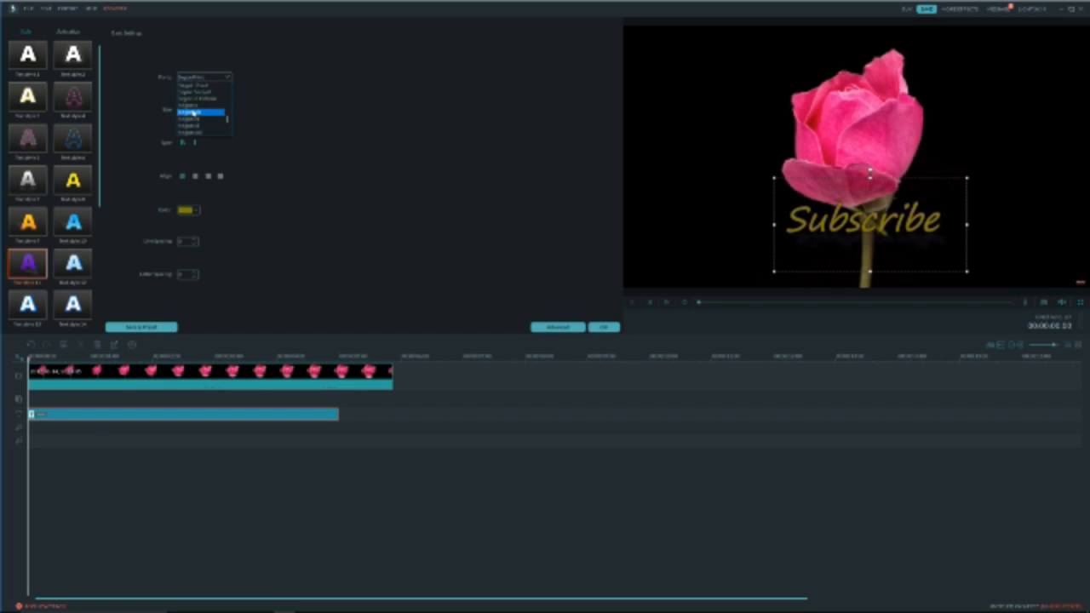
click(198, 111)
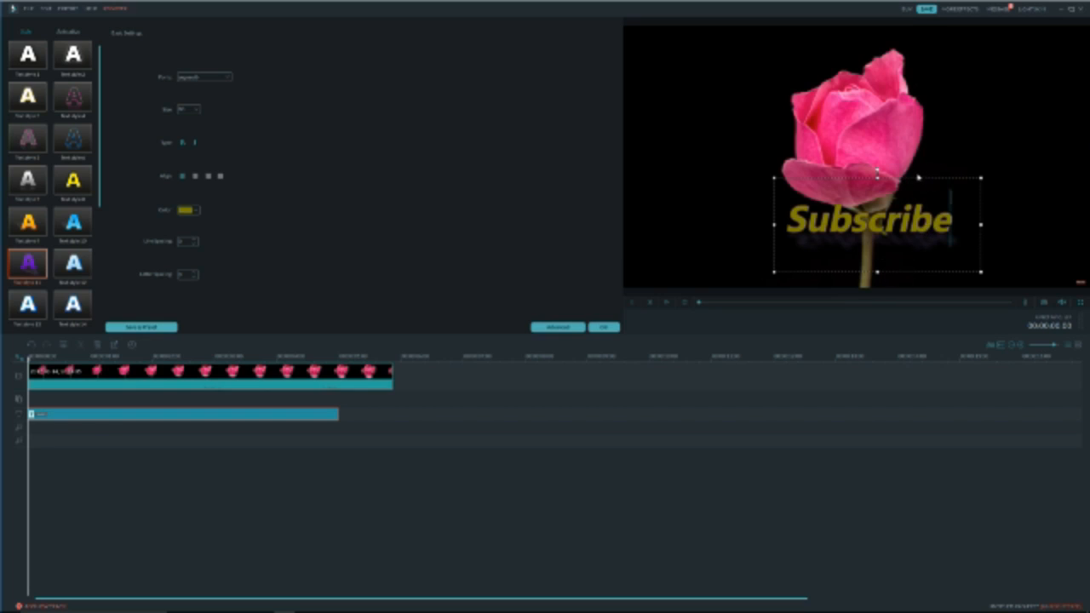
- Move Subscribe up over the rose bloom and make its clip start a little later
drag(928, 179, 924, 122)
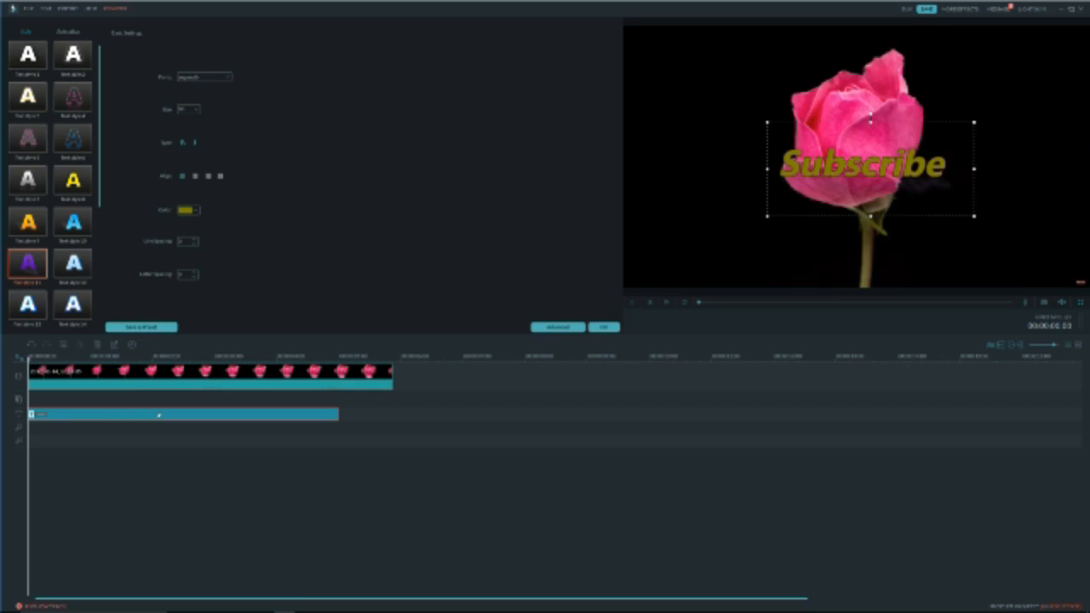
drag(309, 413, 333, 414)
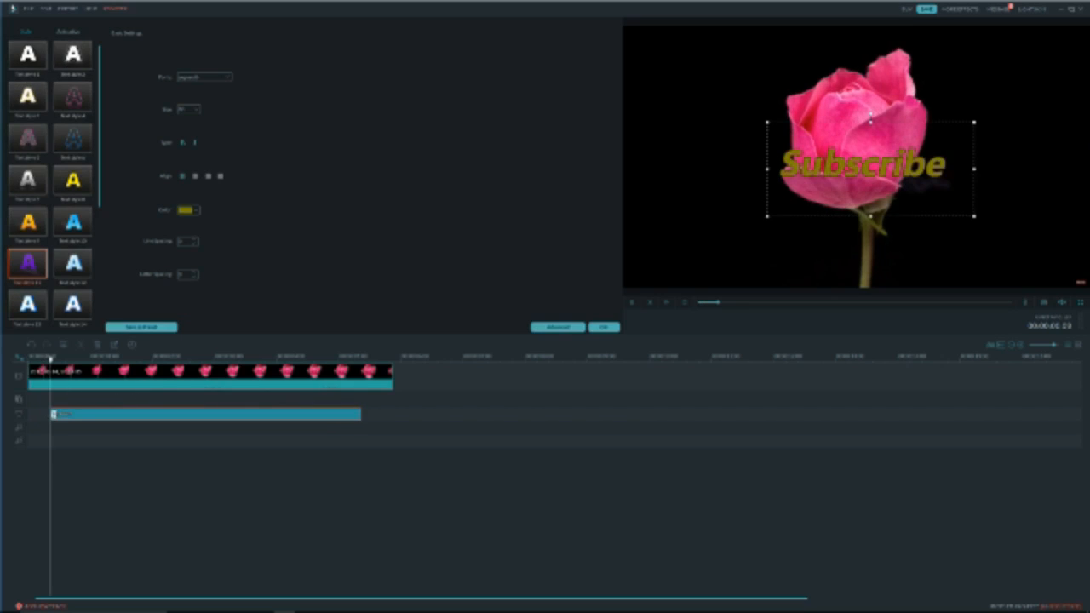
drag(51, 414, 114, 414)
click(140, 414)
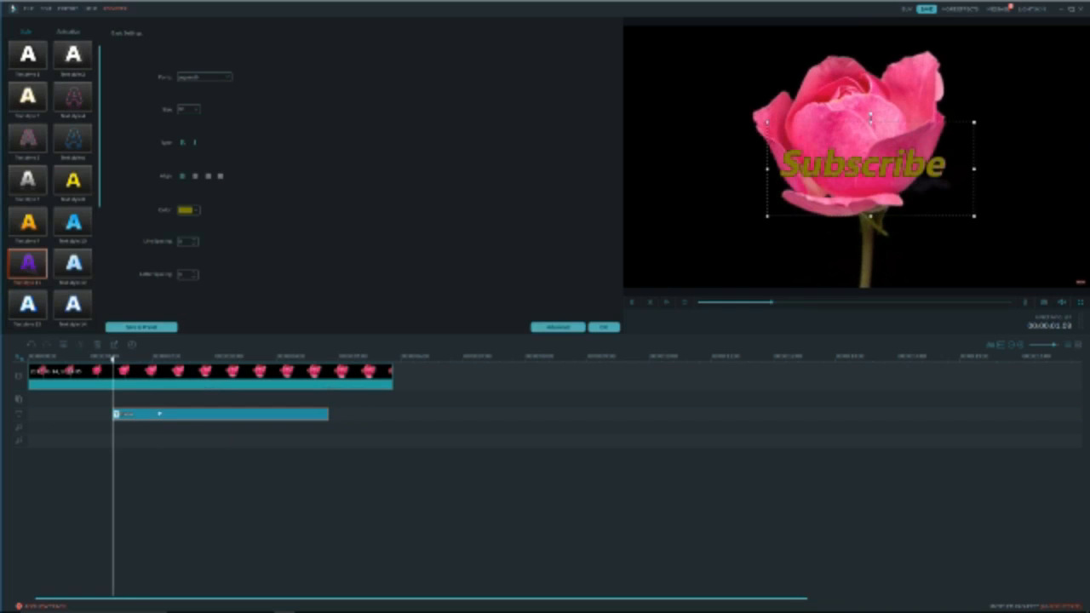